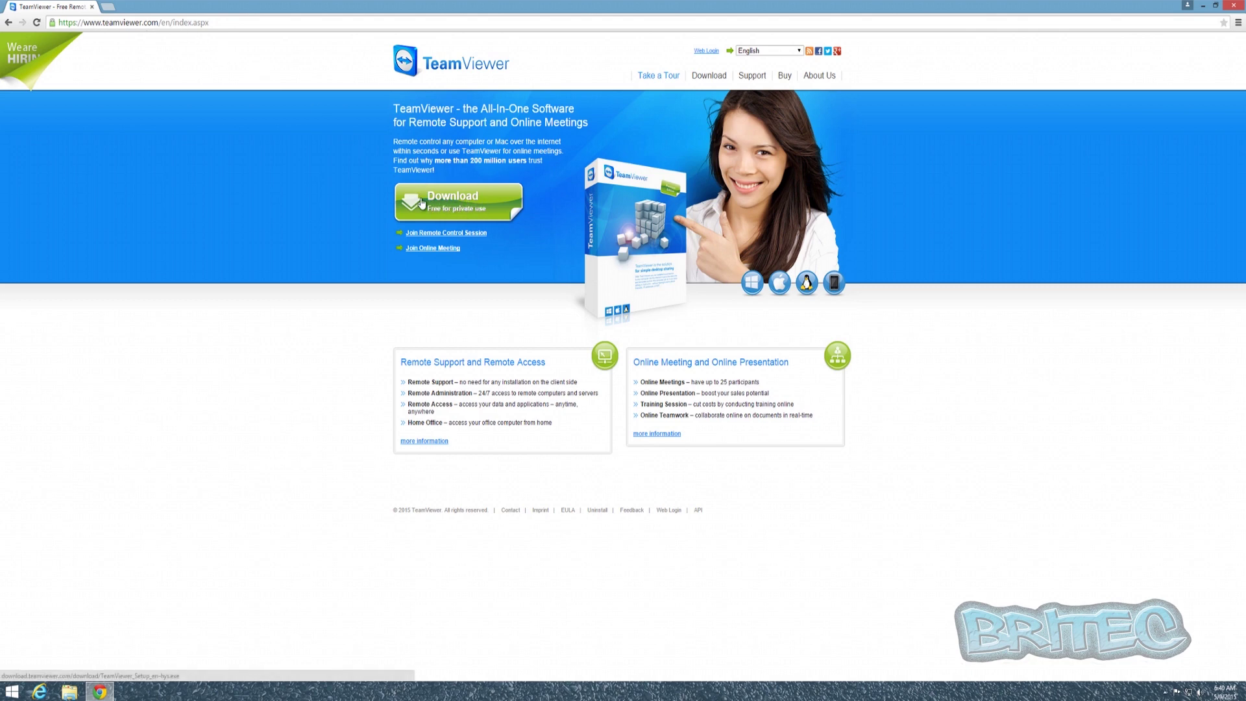
Open the page of all TeamViewer downloads and review the full version and additional downloads for Windows.
mouse_move(705, 80)
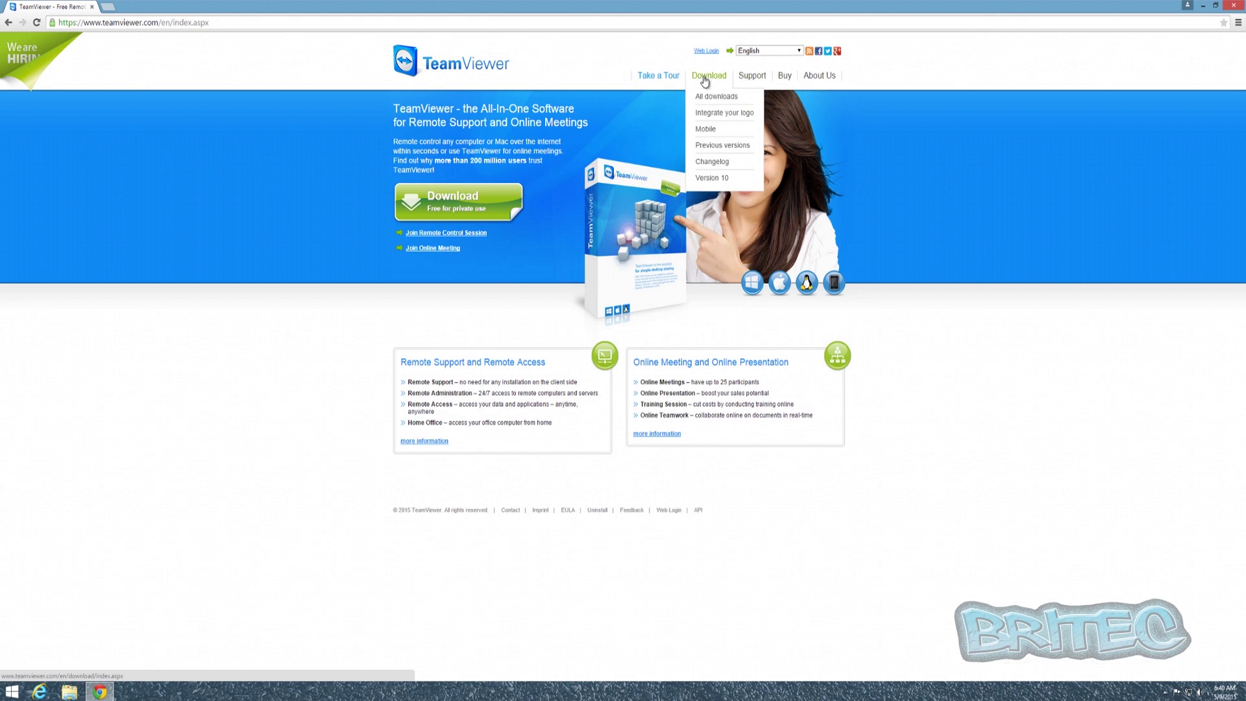
left_click(708, 98)
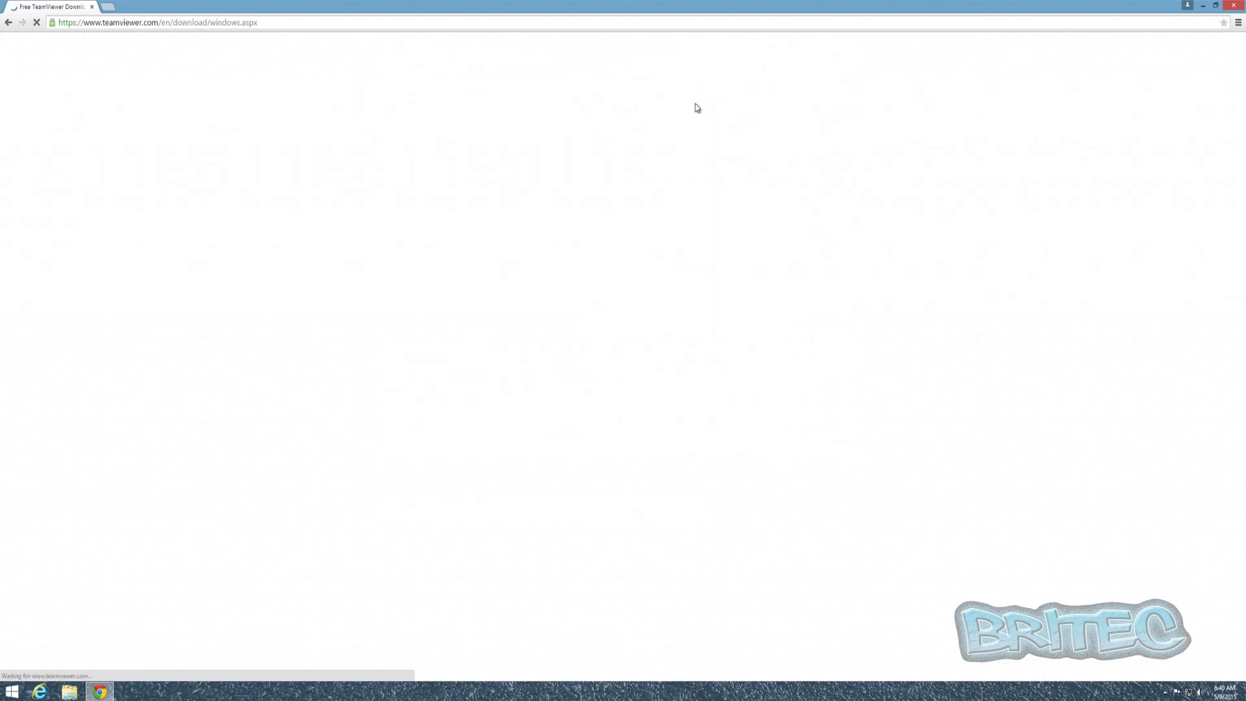
scroll(585, 318, "down", 3)
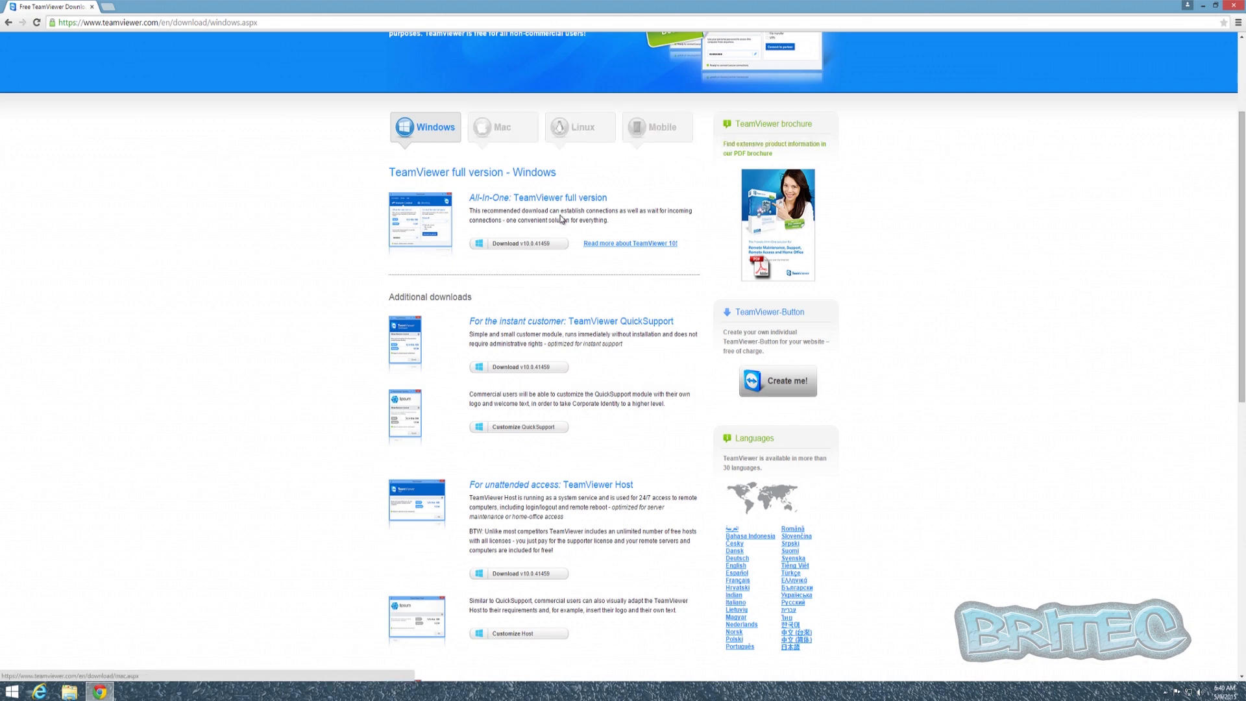
scroll(549, 242, "up", 2)
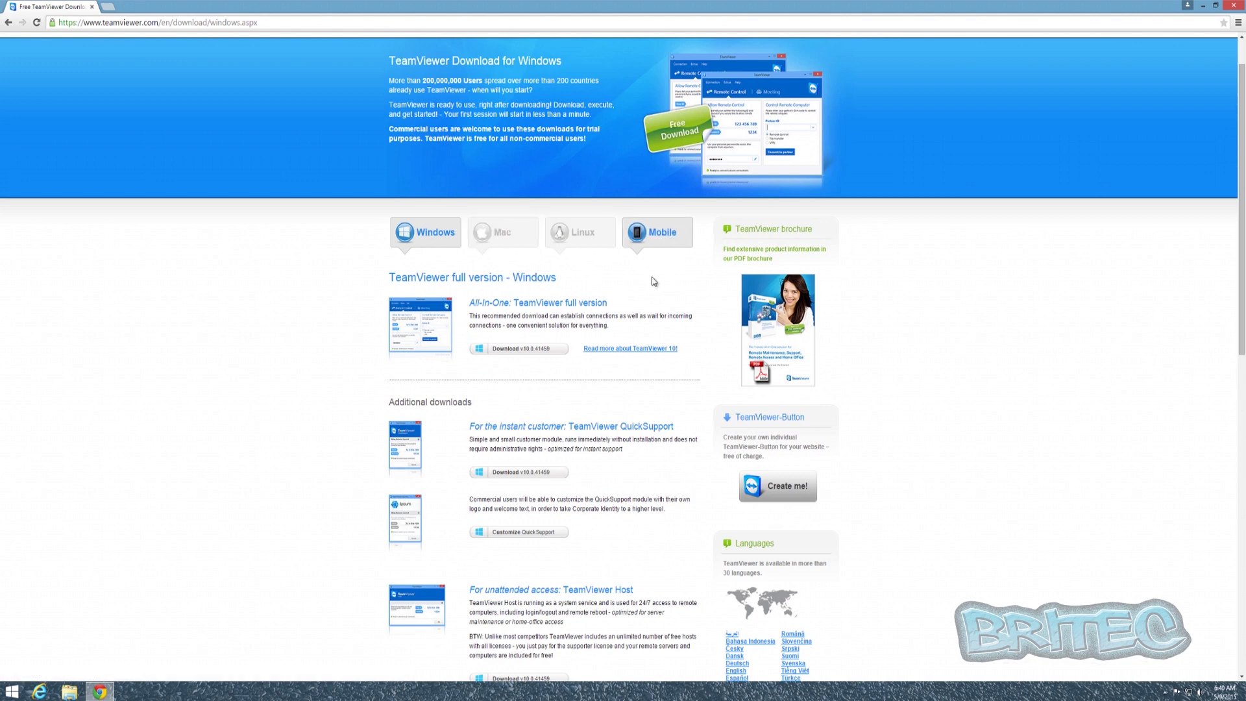
scroll(572, 353, "down", 4)
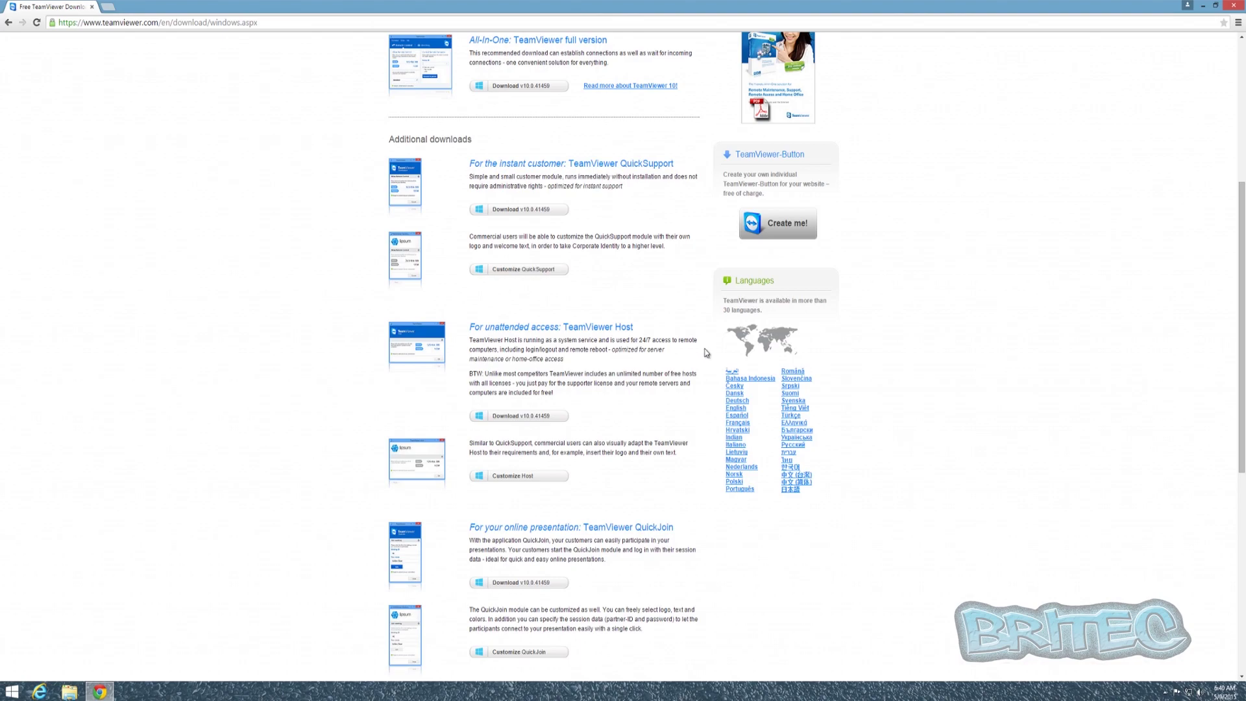
scroll(856, 337, "up", 2)
scroll(857, 337, "up", 6)
Minimize the browser and launch the TeamViewer setup file from the desktop.
left_click(1202, 6)
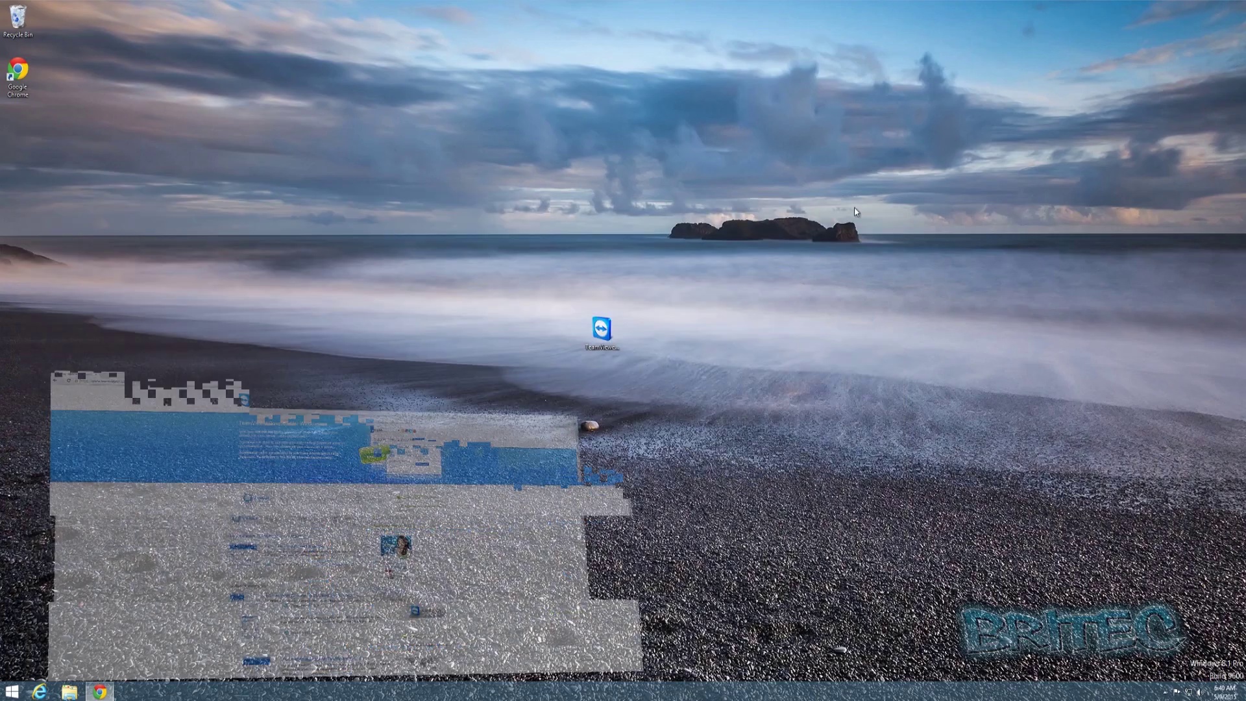
left_click(602, 331)
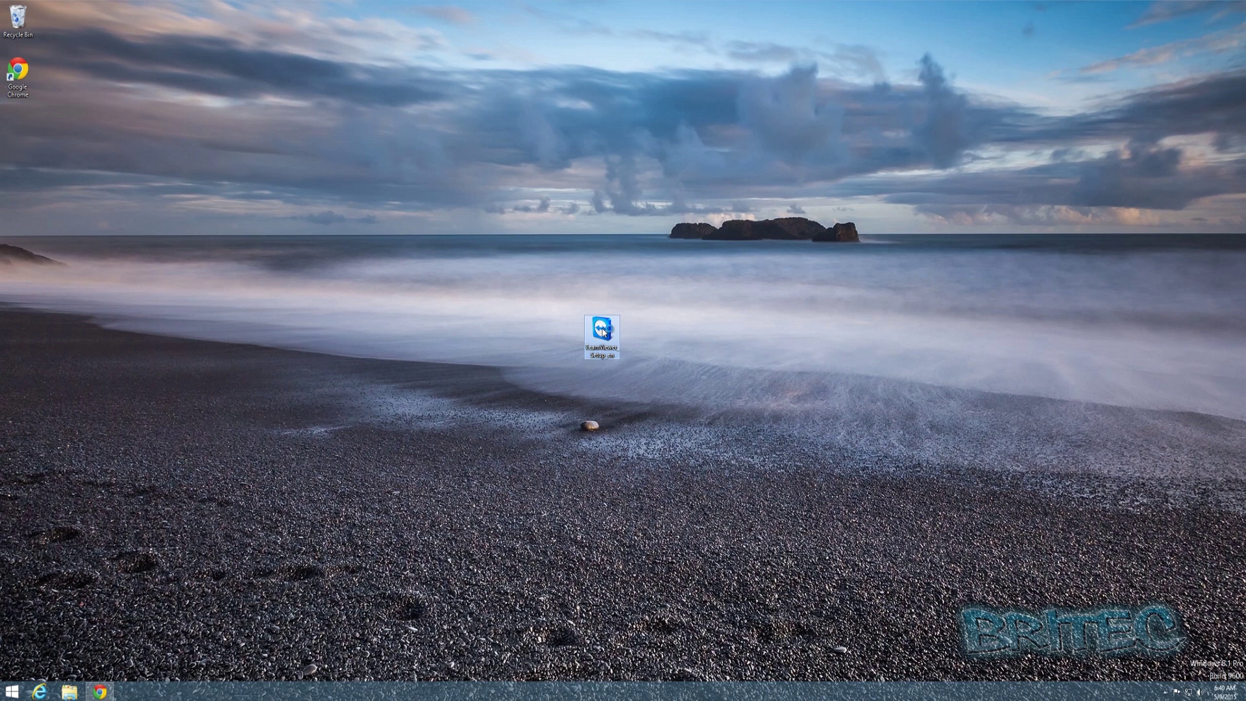
double_click(602, 332)
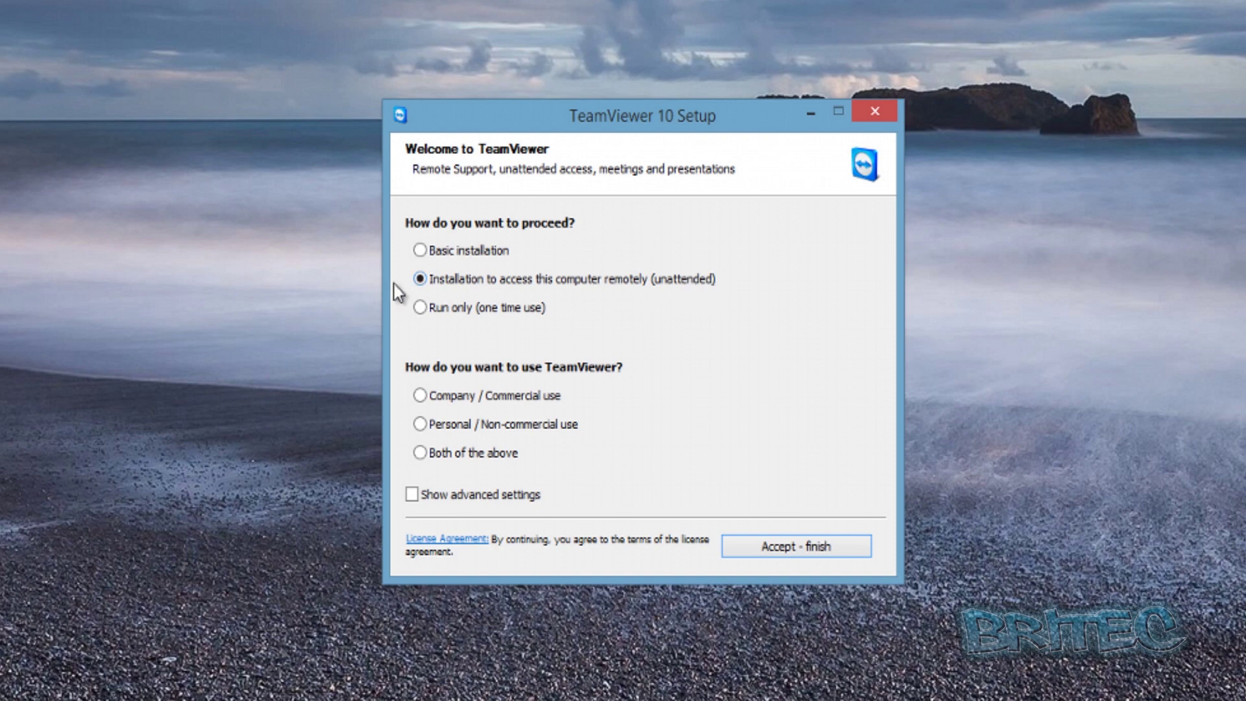
Run a basic installation for Personal / Non-commercial use with advanced settings shown, allow the system changes, and finish with the default advanced settings.
key("Up")
left_click(426, 426)
left_click(419, 497)
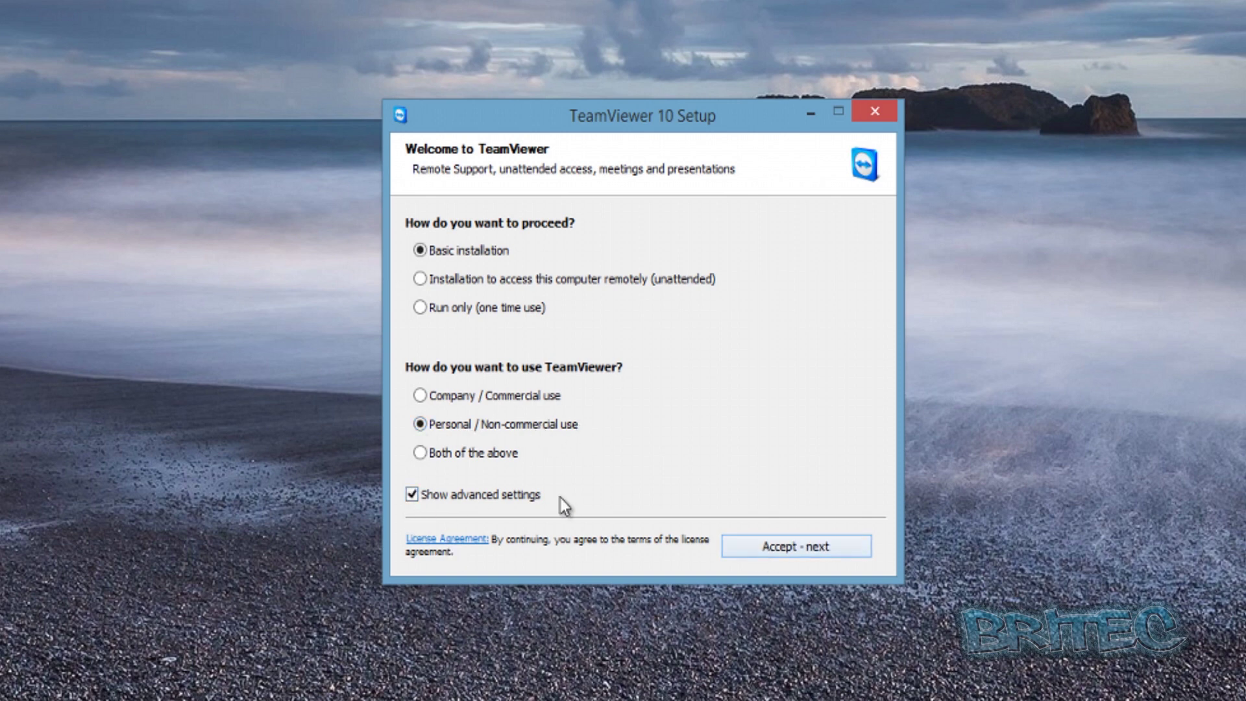
left_click(789, 548)
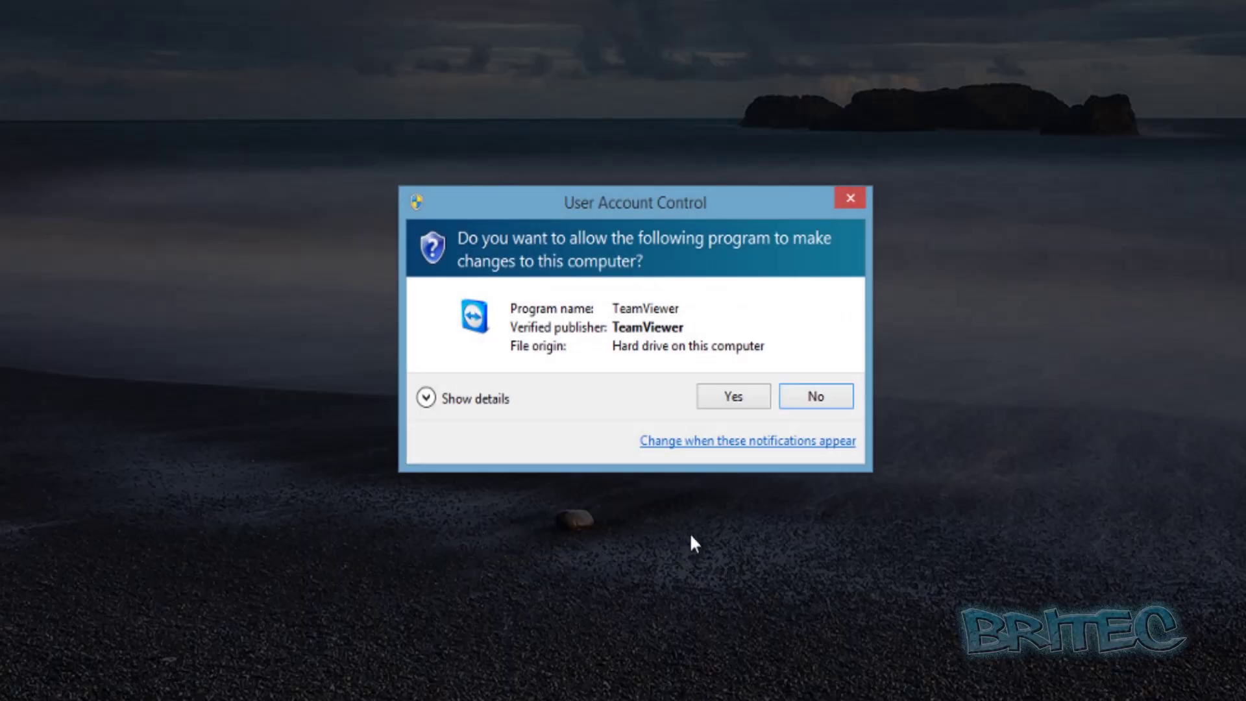
left_click(730, 403)
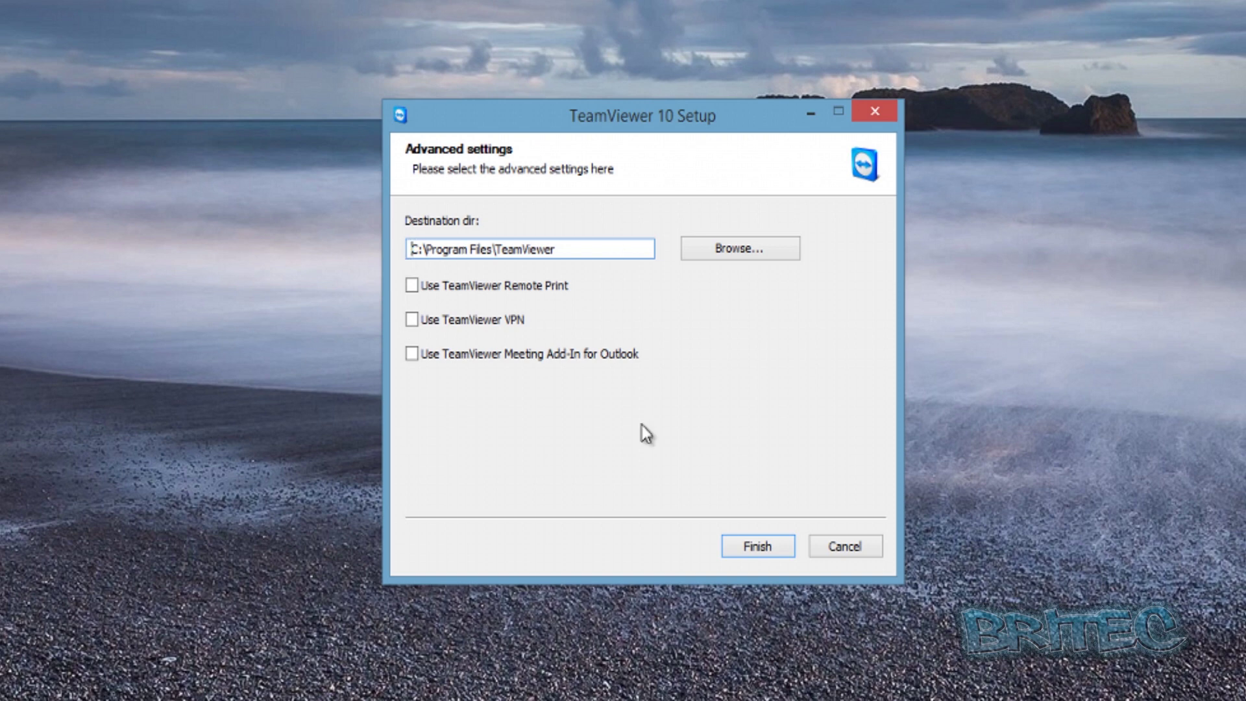
left_click(761, 549)
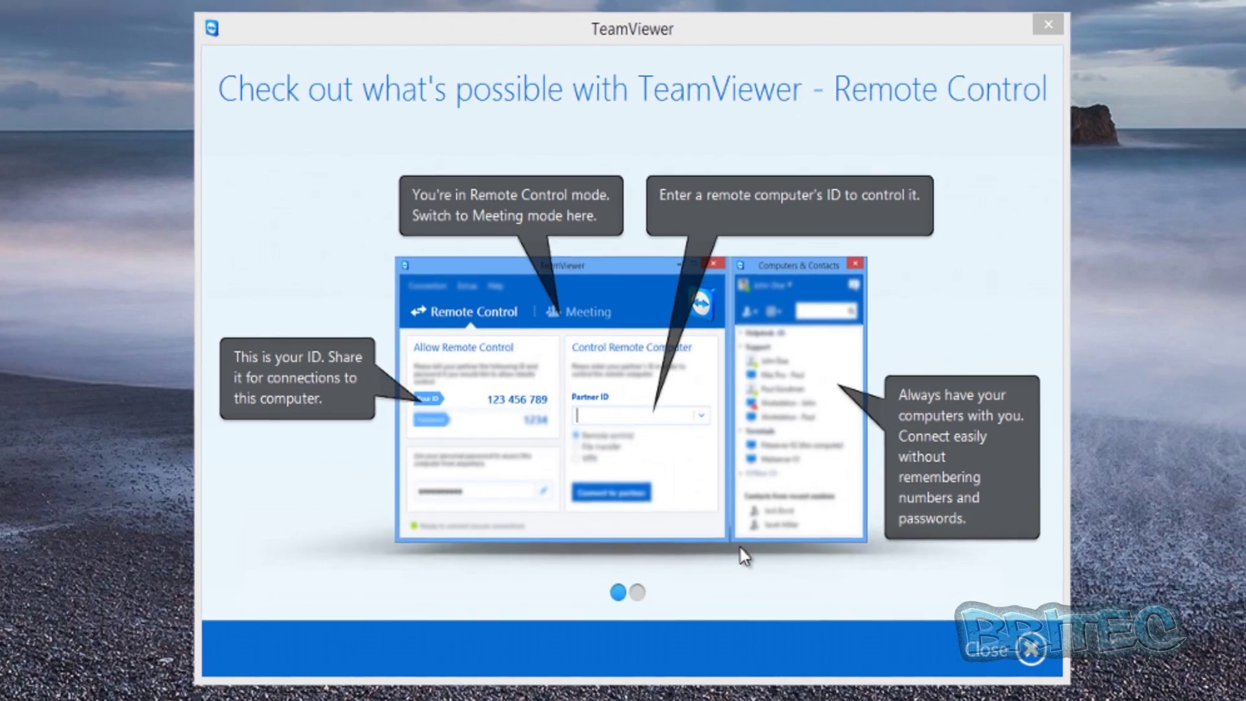
Dismiss the Remote Control introduction and close the Computers & Contacts window.
left_click(1013, 649)
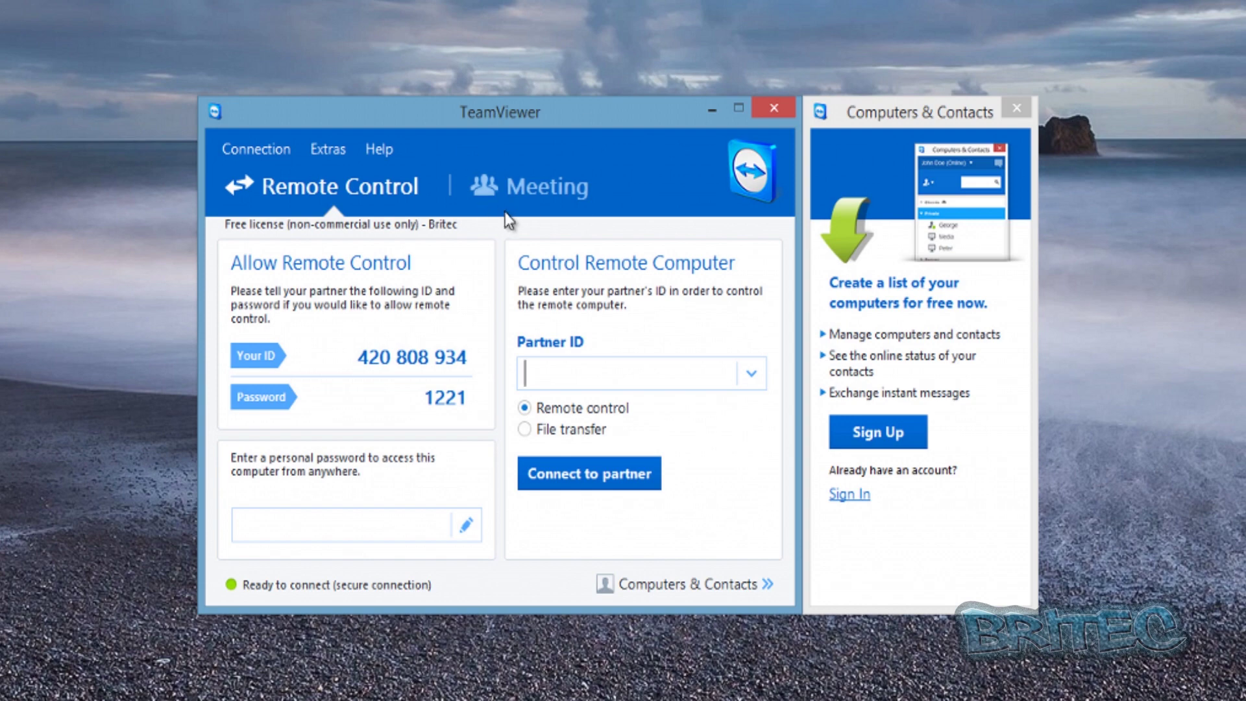
left_click(1015, 112)
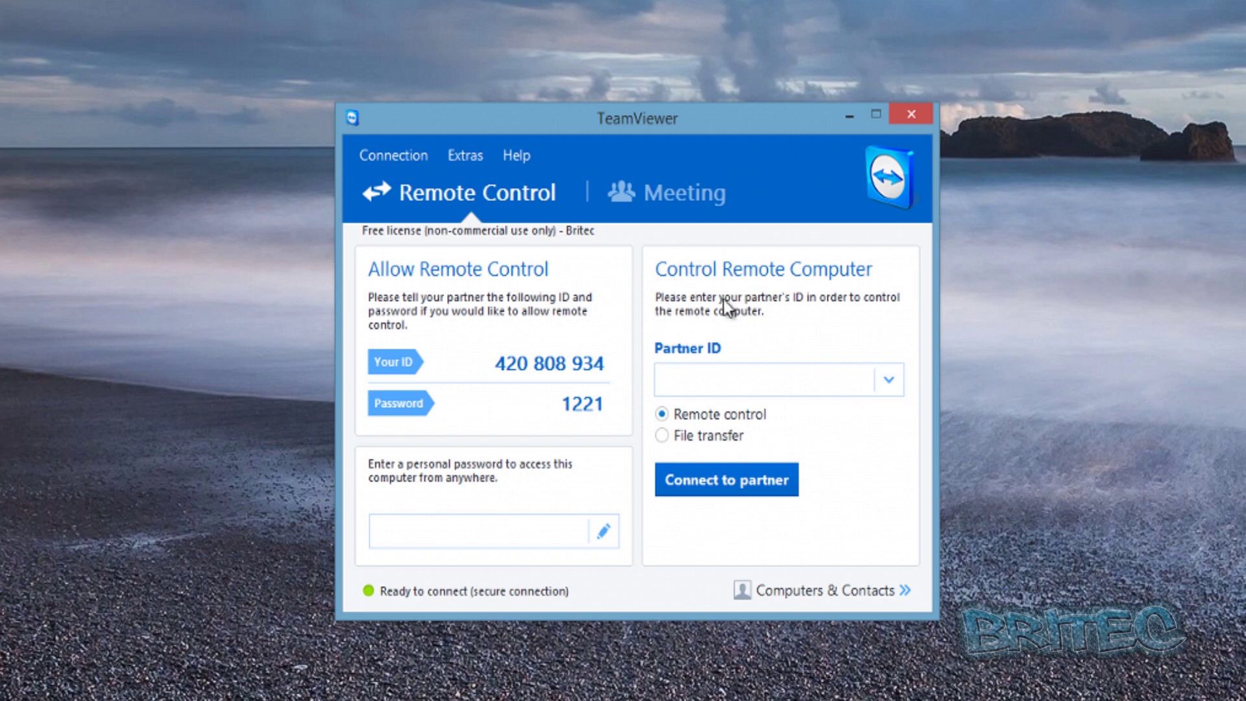
Start the unattended access setup wizard and advance to defining the personal password.
left_click(397, 156)
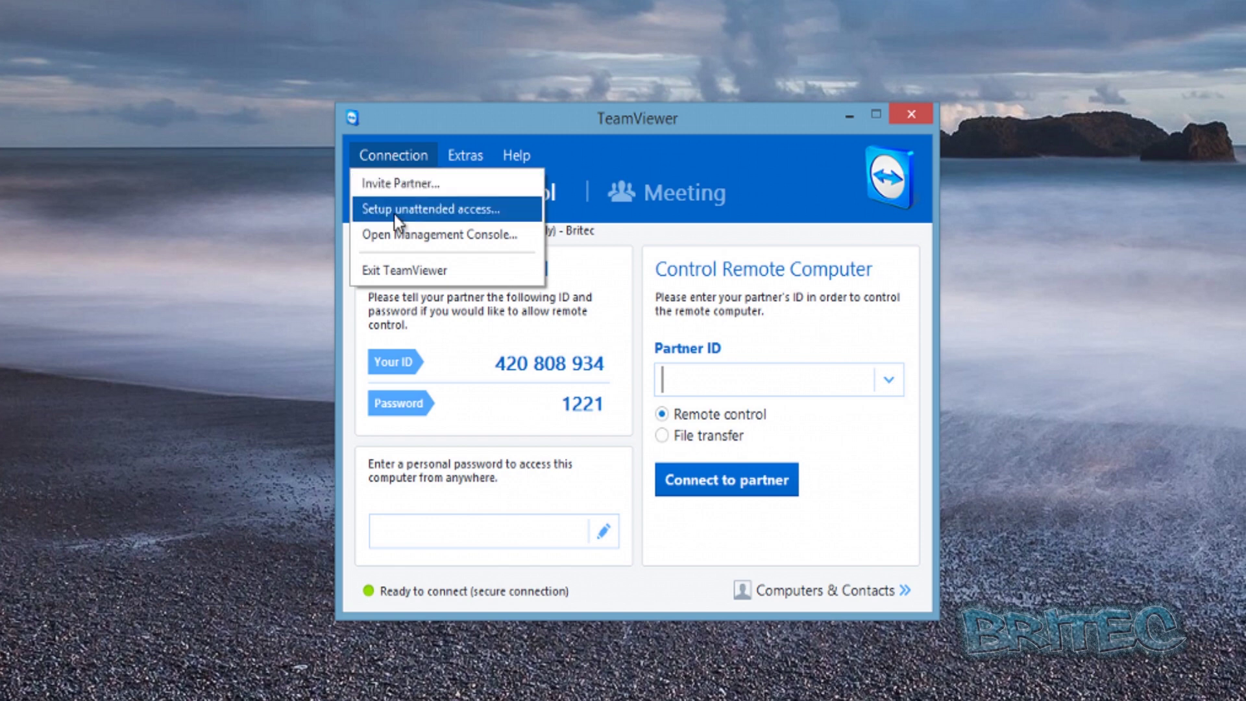
mouse_move(466, 157)
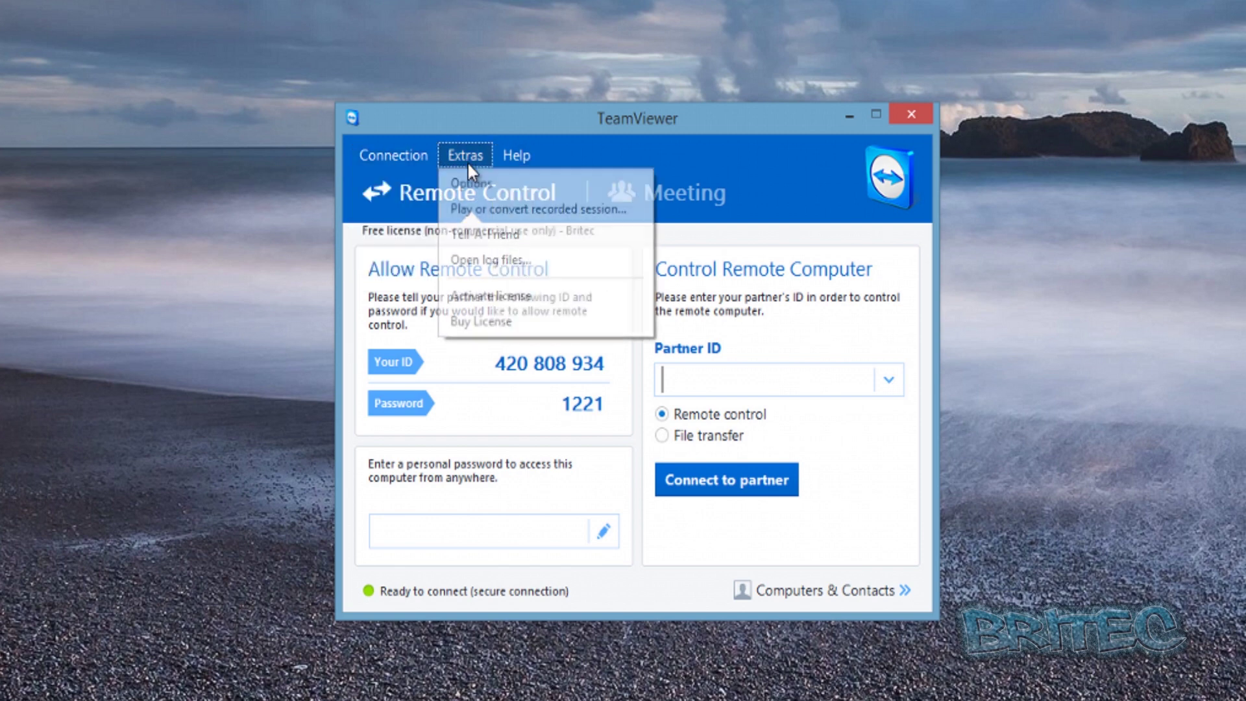
mouse_move(375, 161)
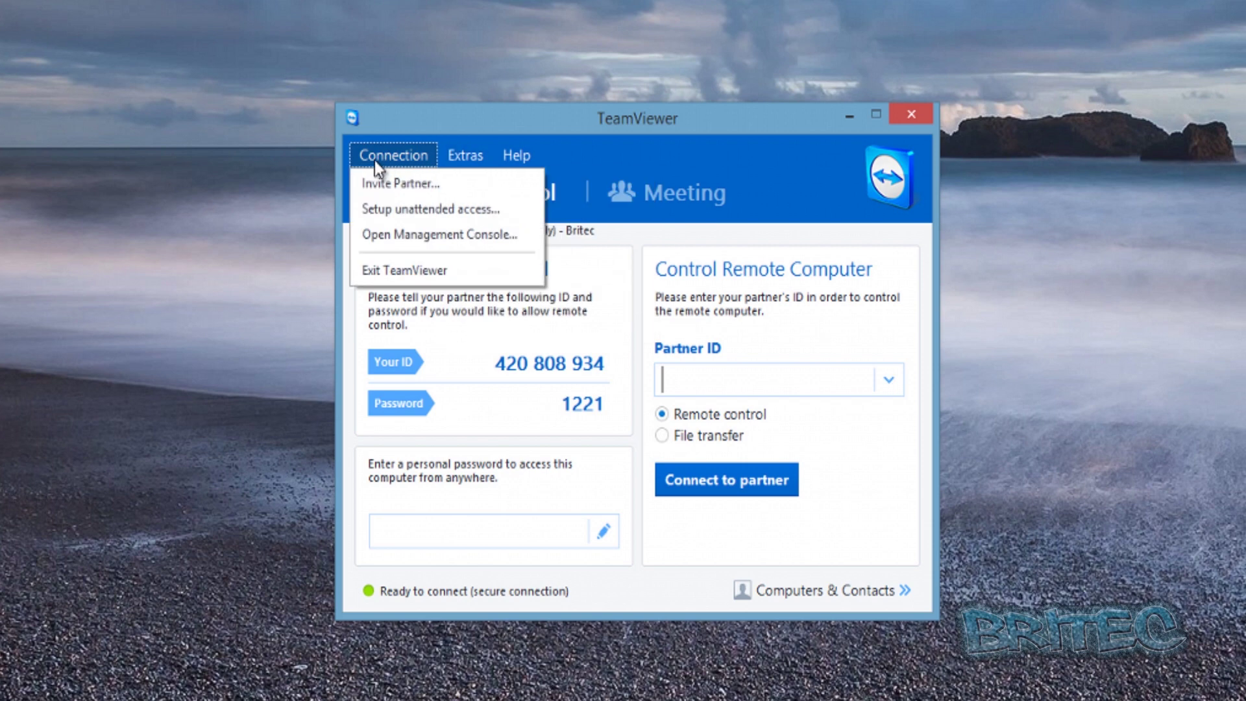
left_click(397, 209)
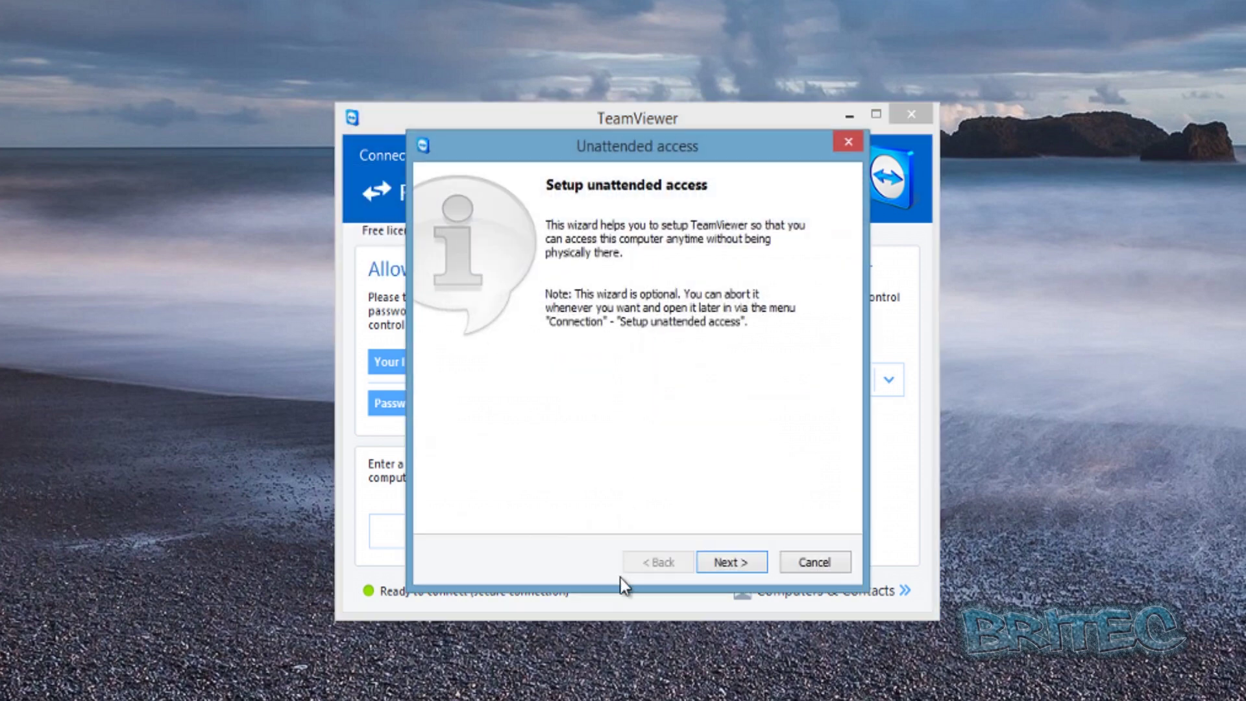
left_click(727, 562)
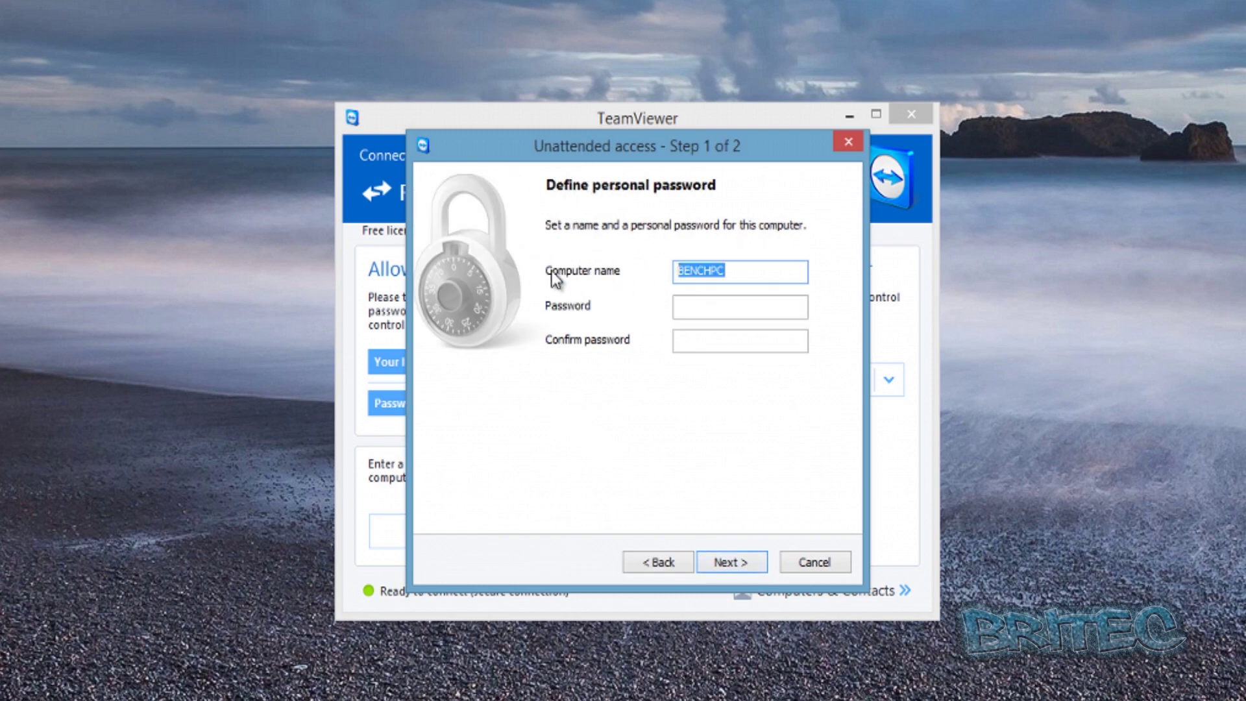
Enter and confirm a personal password for the computer BENCHPC, and continue to the account options.
left_click(737, 271)
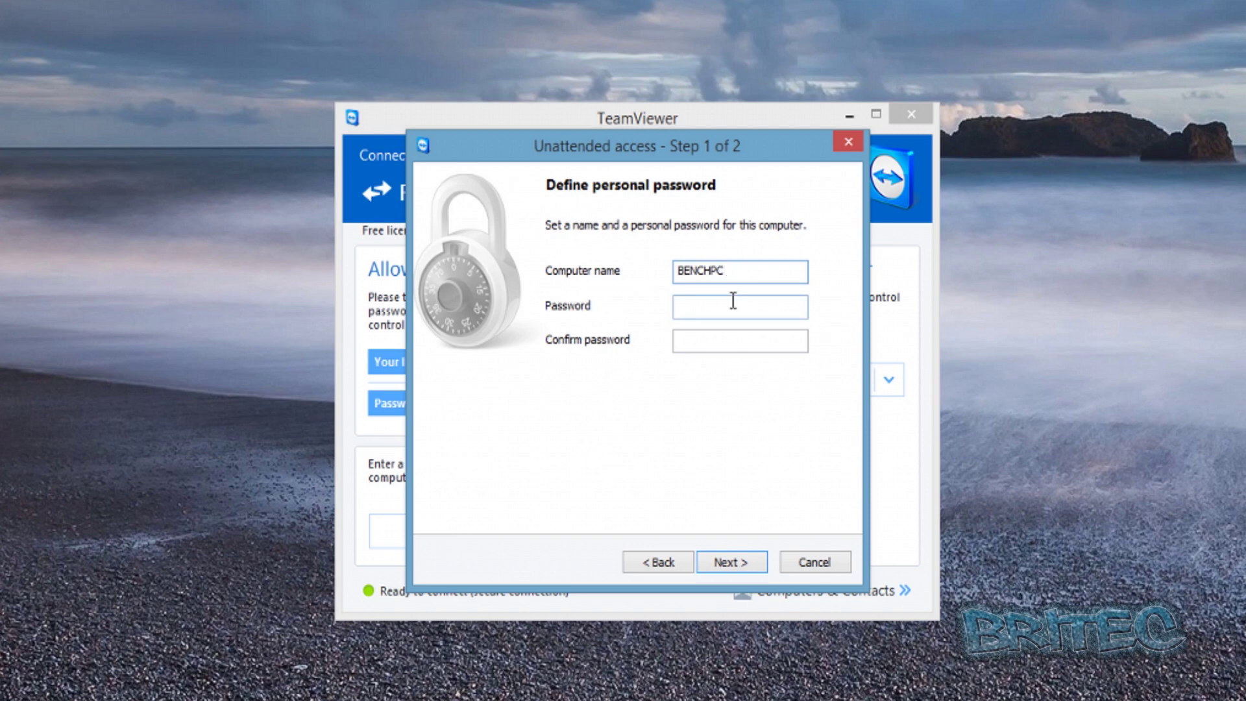
left_click_drag(735, 271, 659, 264)
left_click(748, 271)
left_click_drag(734, 270, 629, 269)
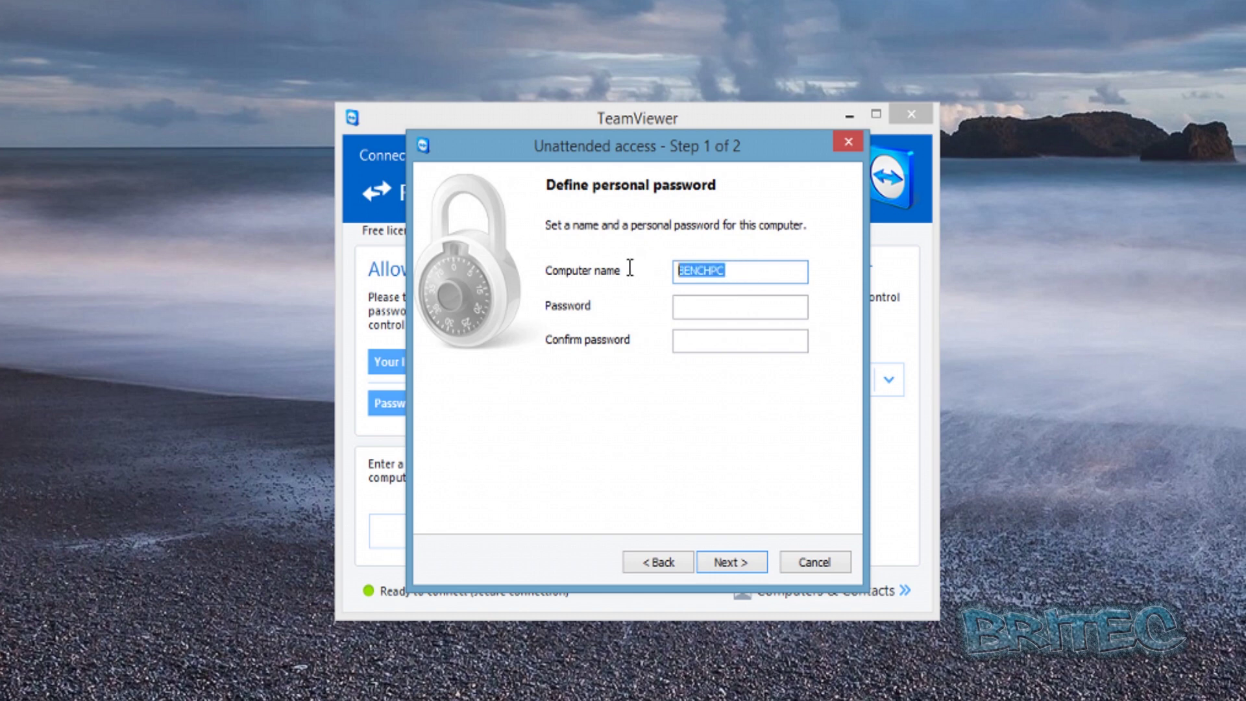
left_click(689, 306)
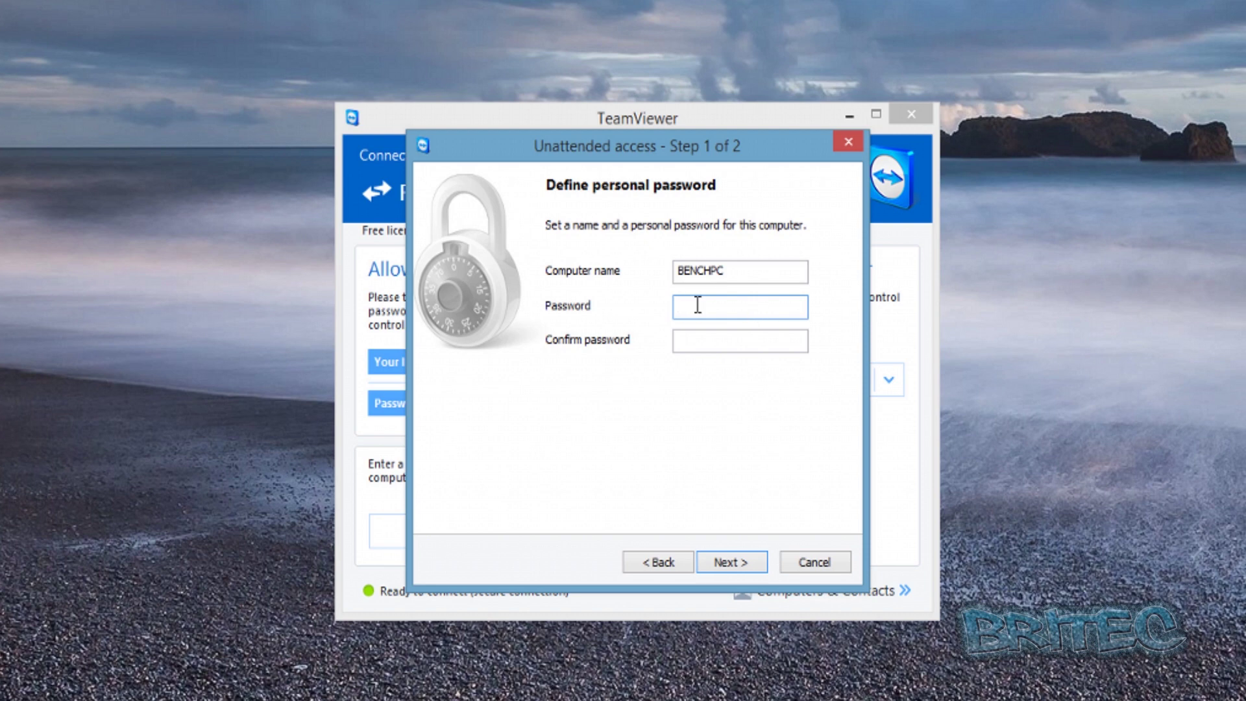
type("**********")
left_click(711, 343)
type("******")
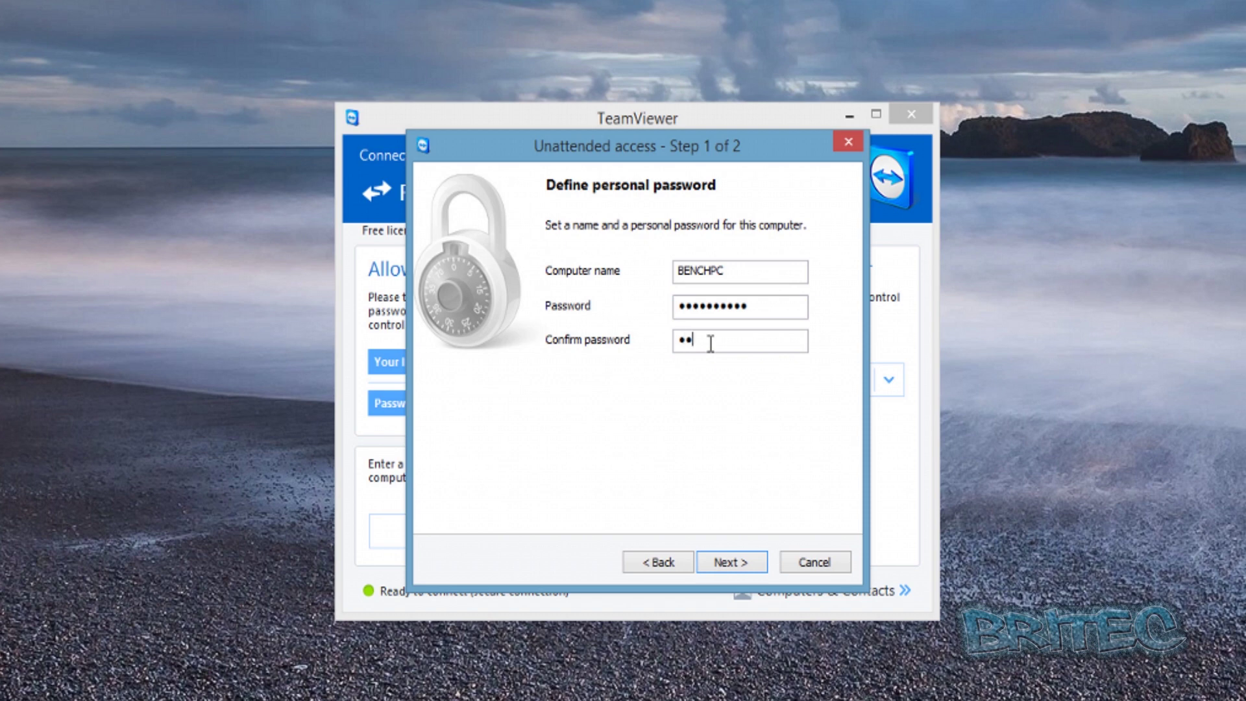
type("****")
left_click(735, 567)
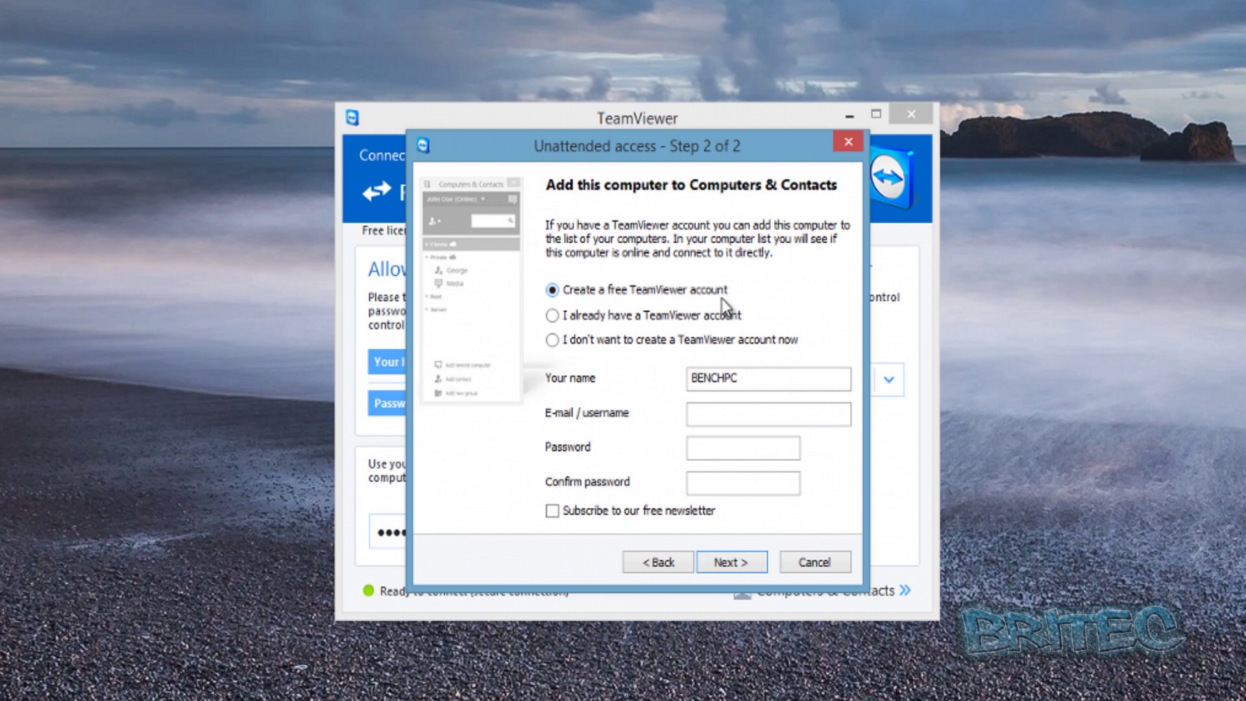
Choose not to create a TeamViewer account now and finish the unattended access wizard.
left_click(552, 340)
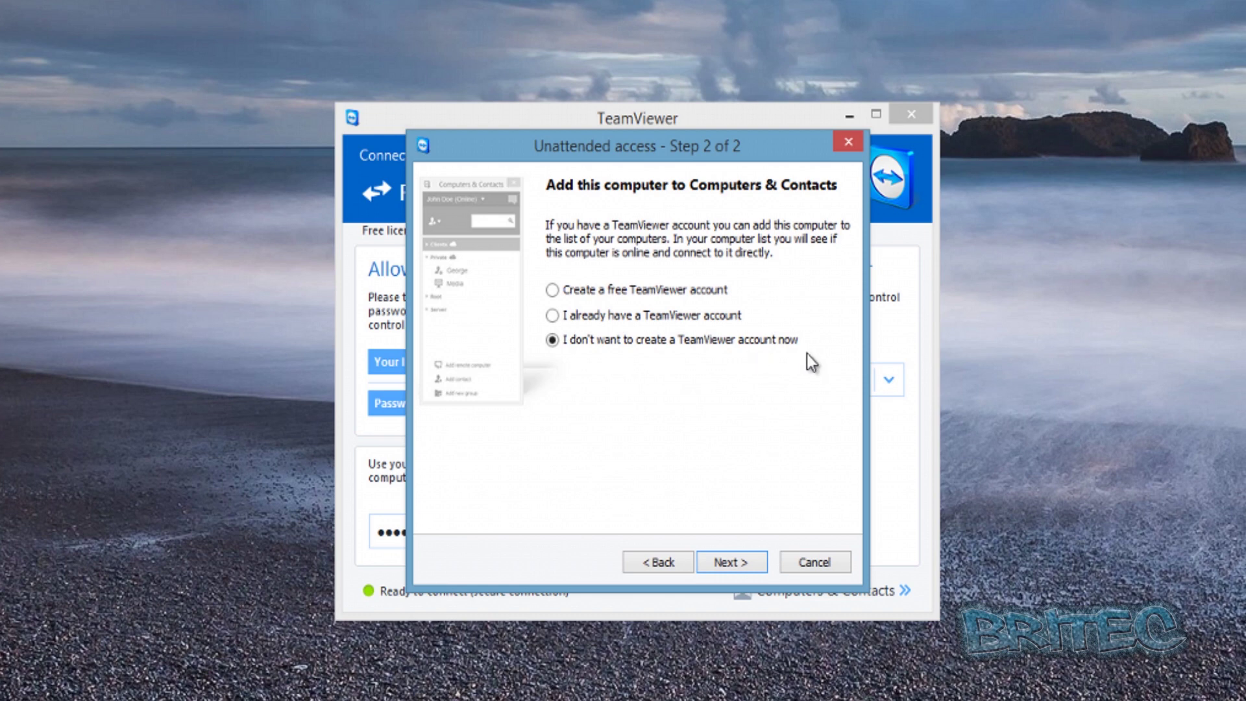
left_click(730, 562)
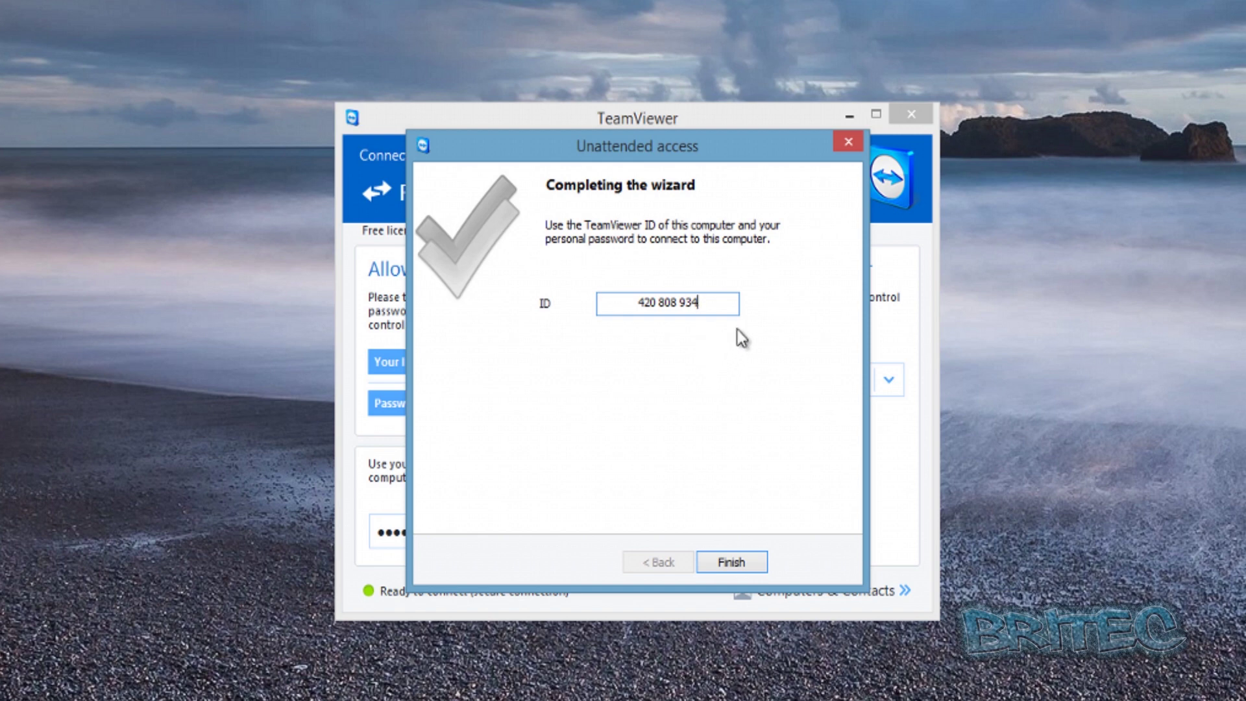
left_click(727, 561)
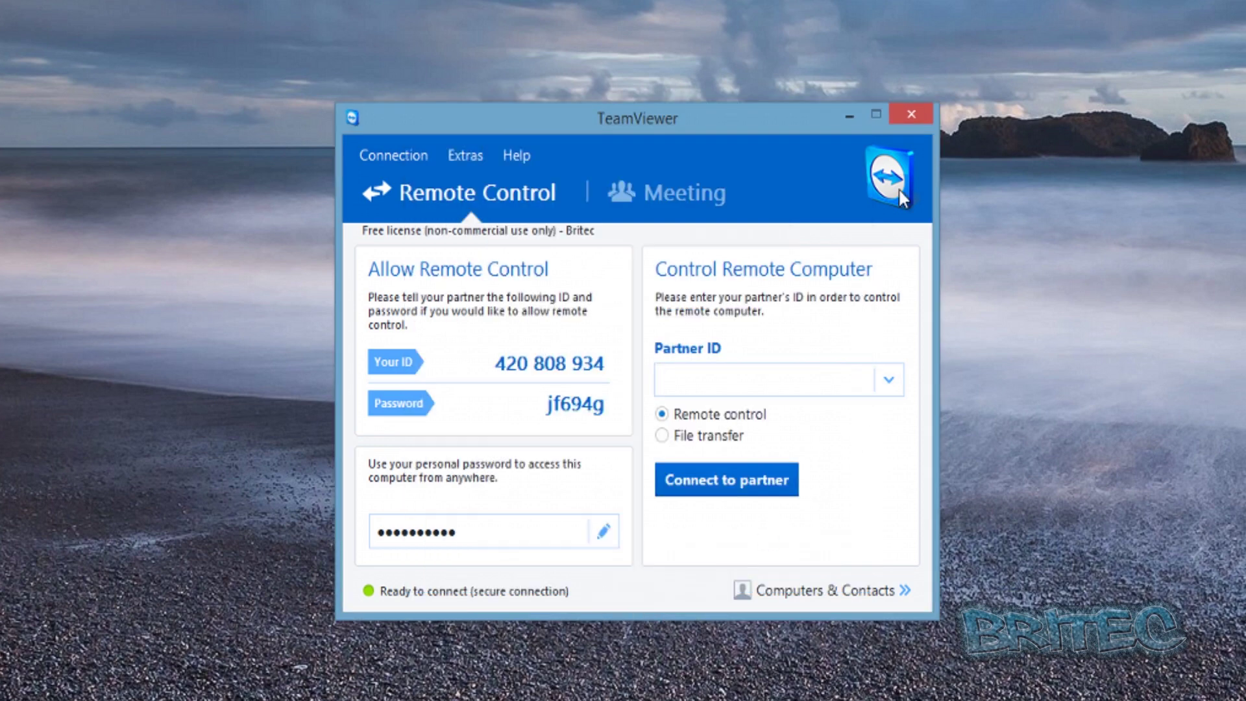
Close the TeamViewer window and access its running icon among the hidden notification icons.
left_click(917, 113)
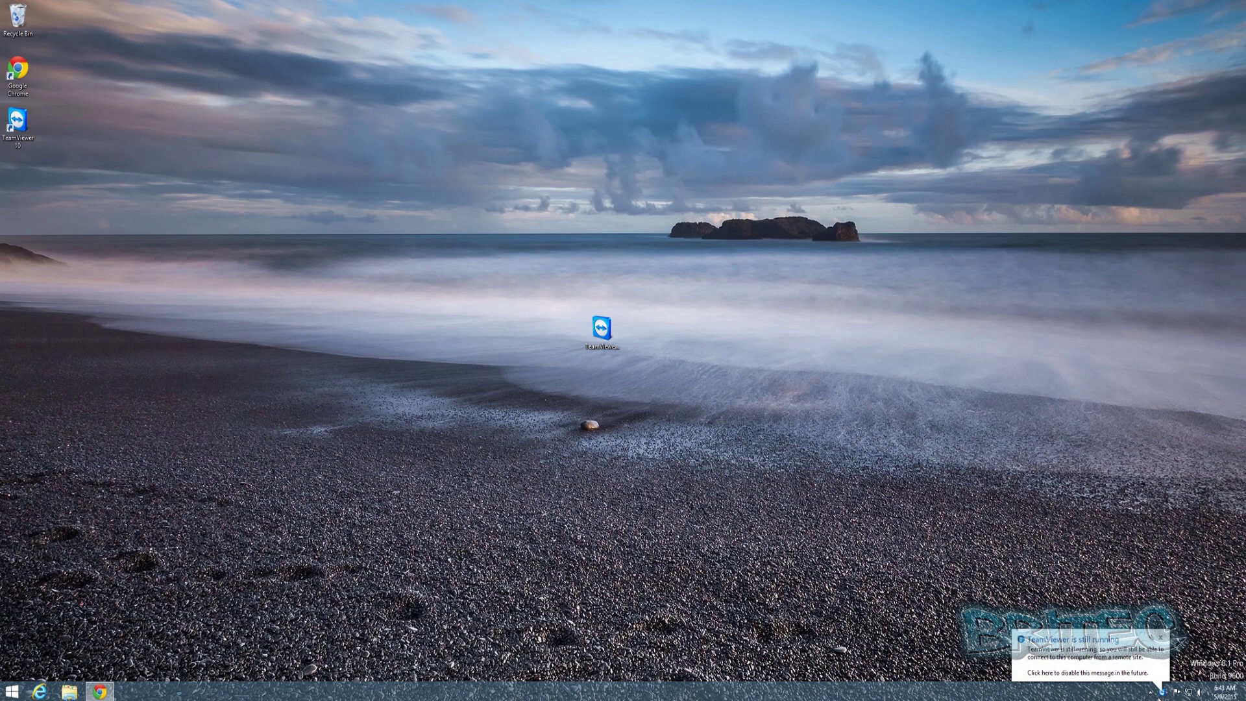
left_click(1150, 693)
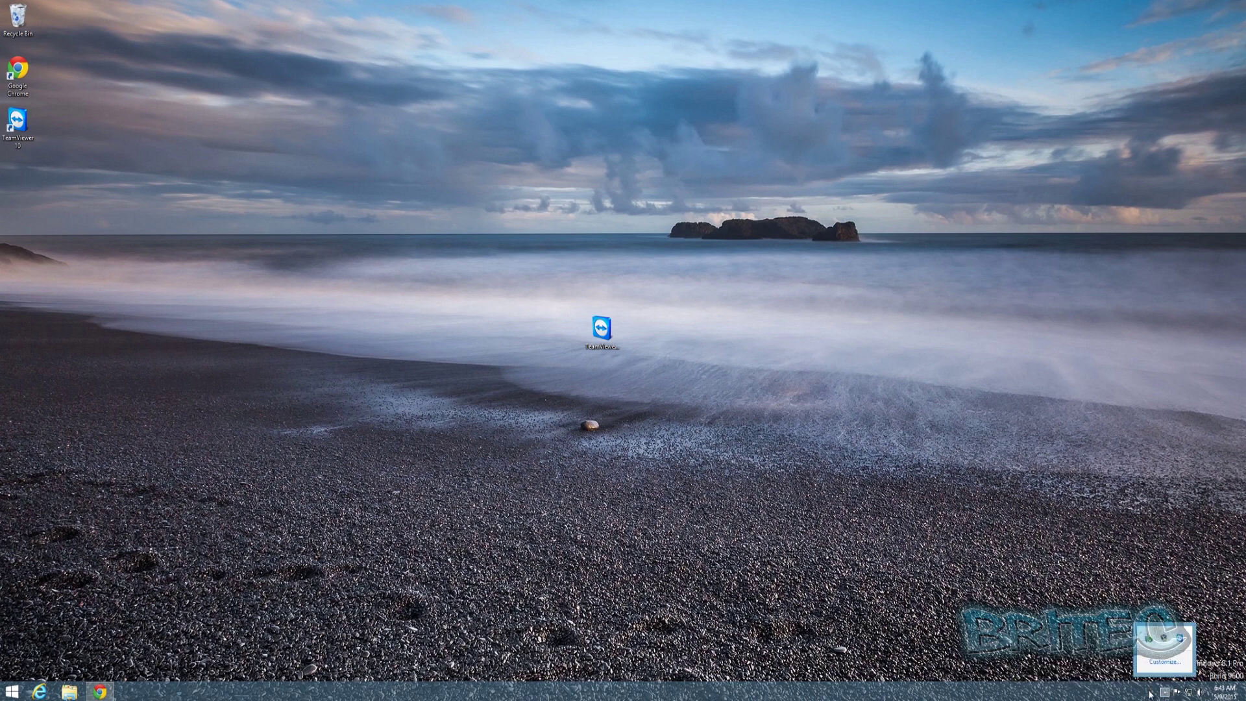
left_click(1181, 639)
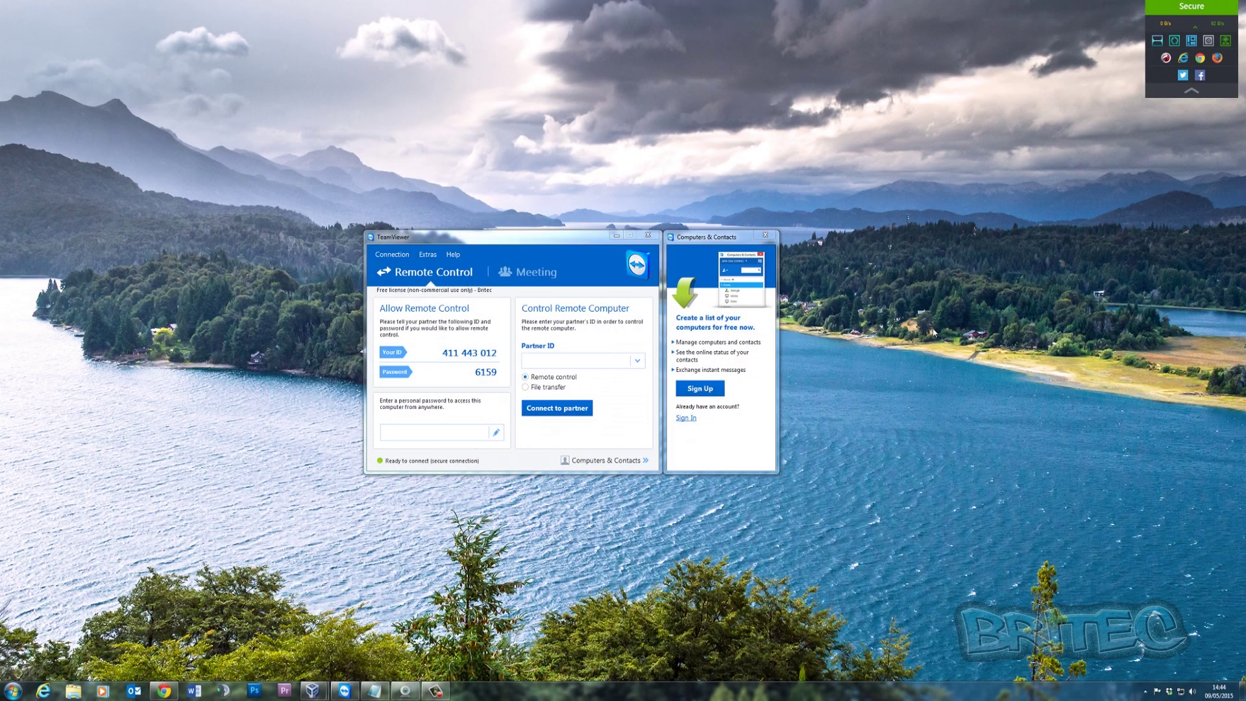
On the controlling computer, enter the remote computer's partner ID and connect to it in Remote control mode.
left_click(513, 244)
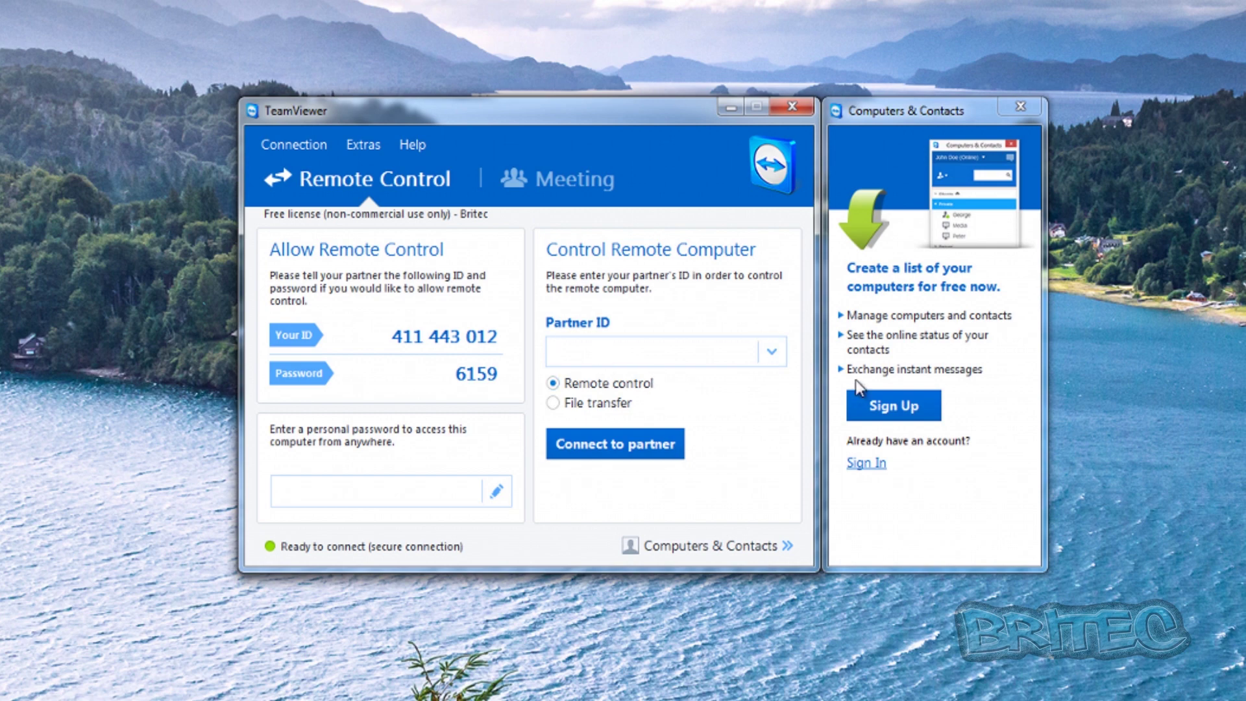
type("42")
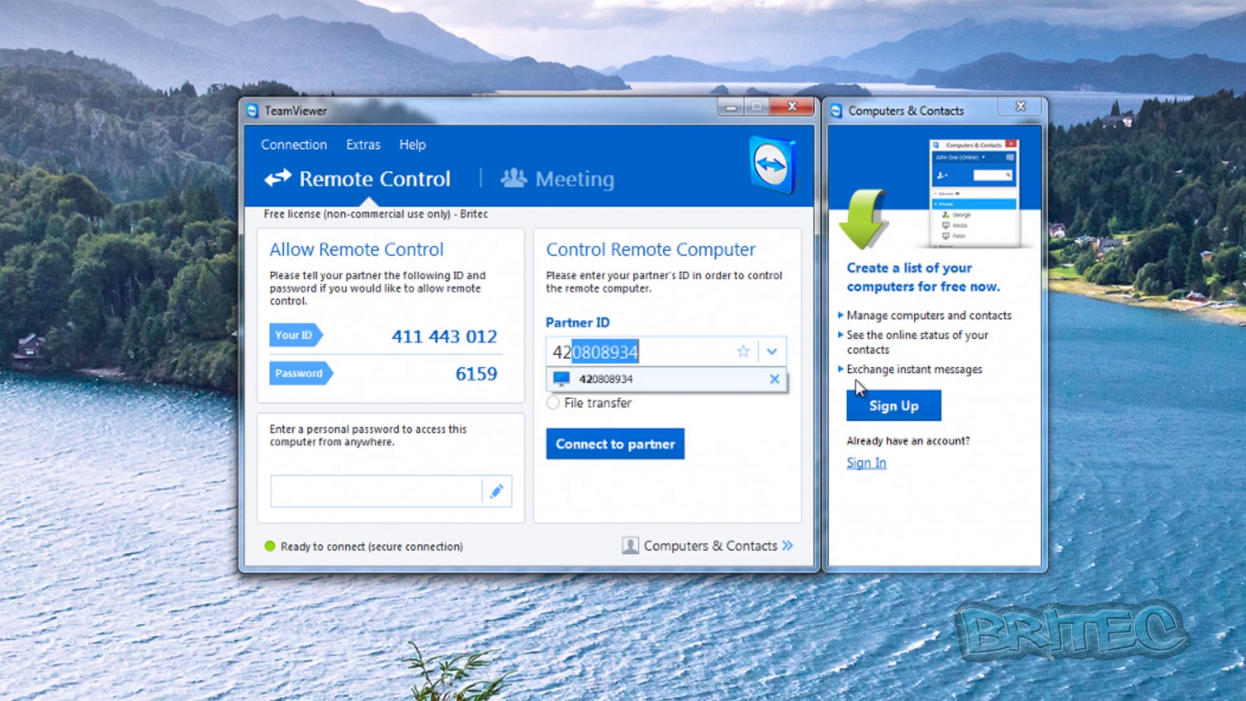
type("0 808 ")
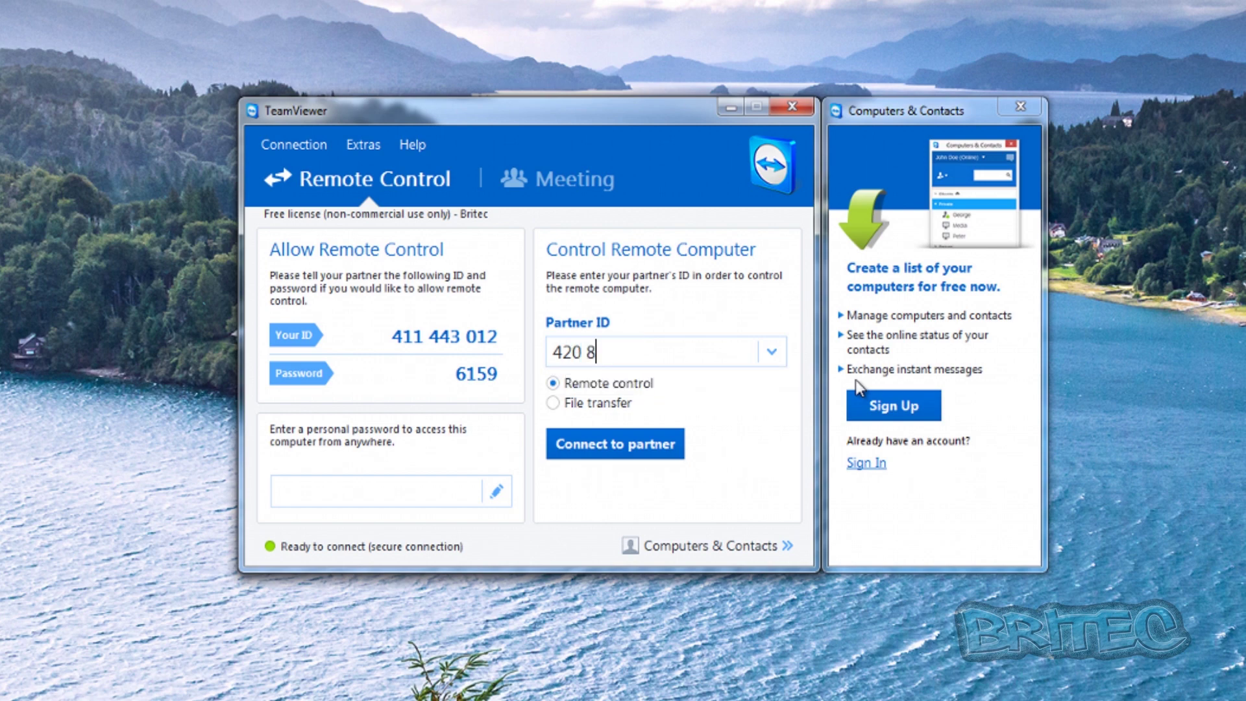
type("934")
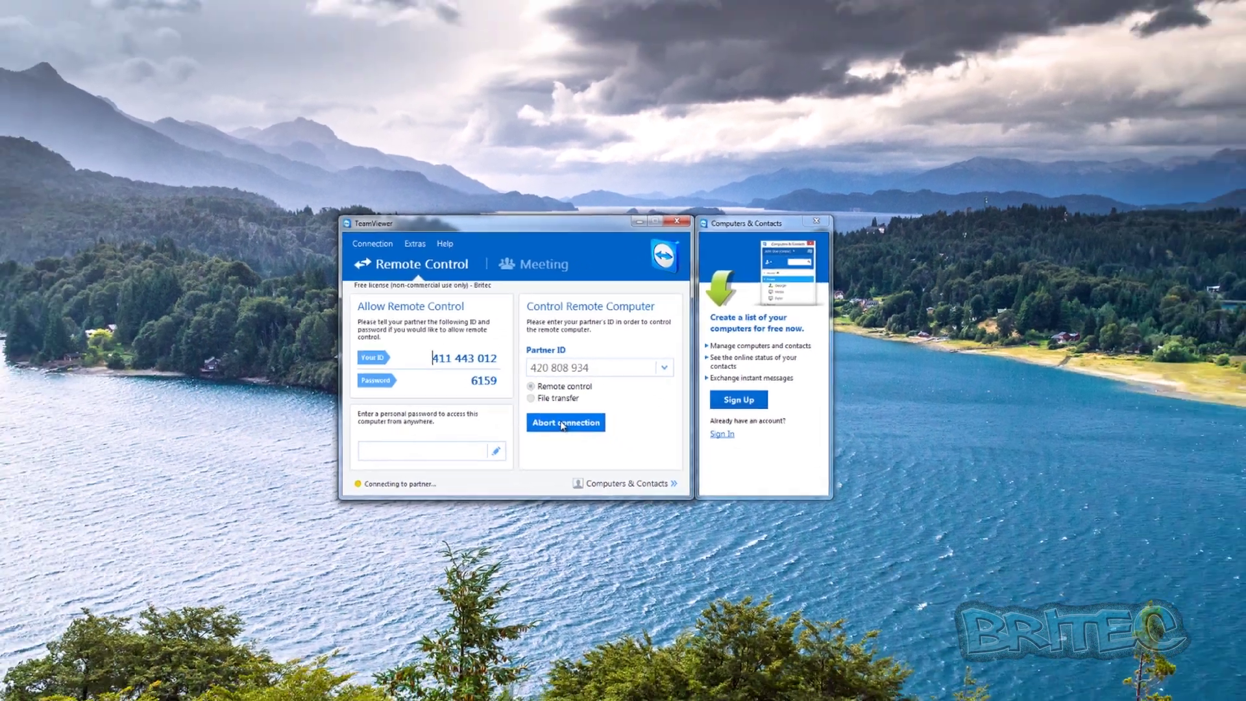
left_click(615, 444)
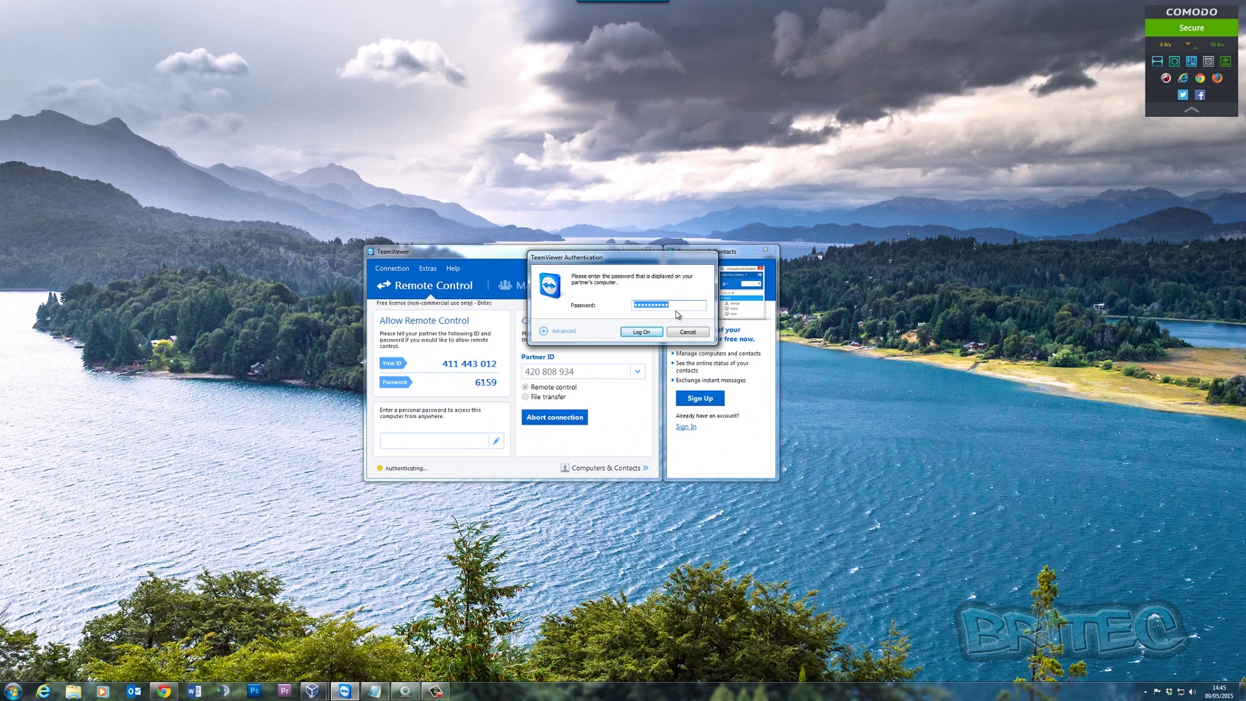
Log on to BENCHPC with the entered password, and bring the running Win8.1 virtual machine forward in a reduced-size window.
left_click(646, 333)
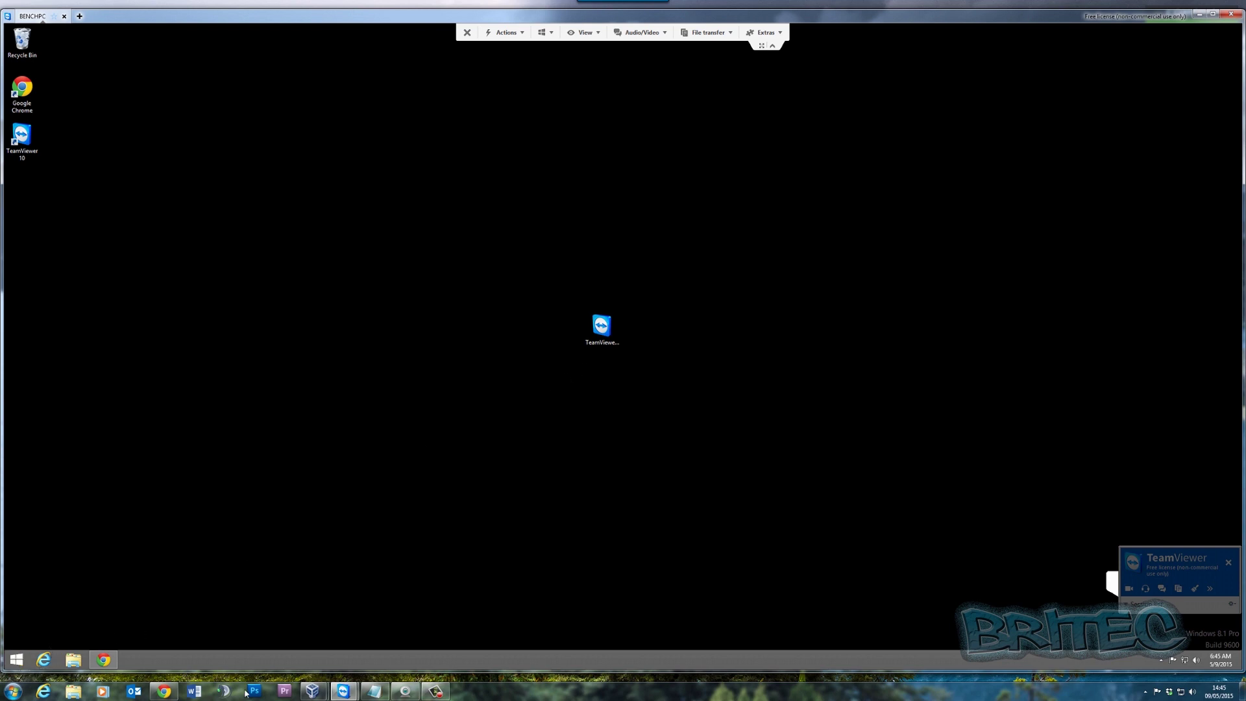
mouse_move(315, 695)
mouse_move(354, 649)
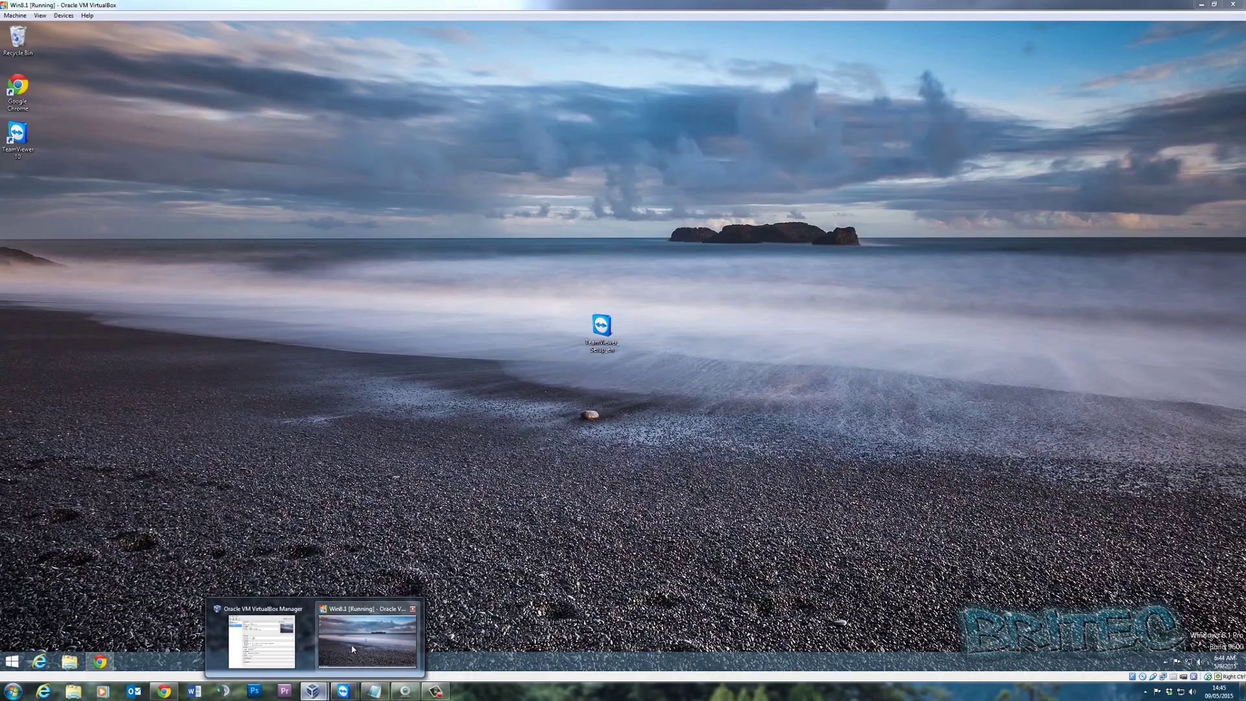
left_click(354, 649)
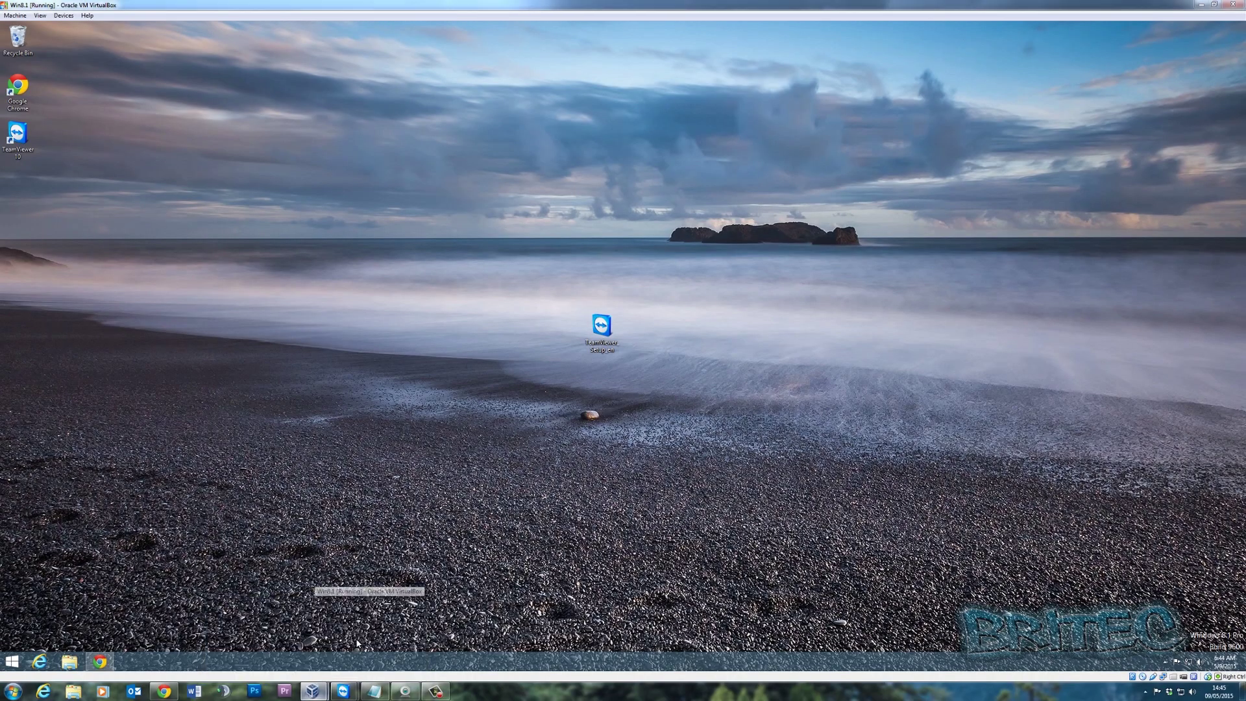
left_click(1214, 4)
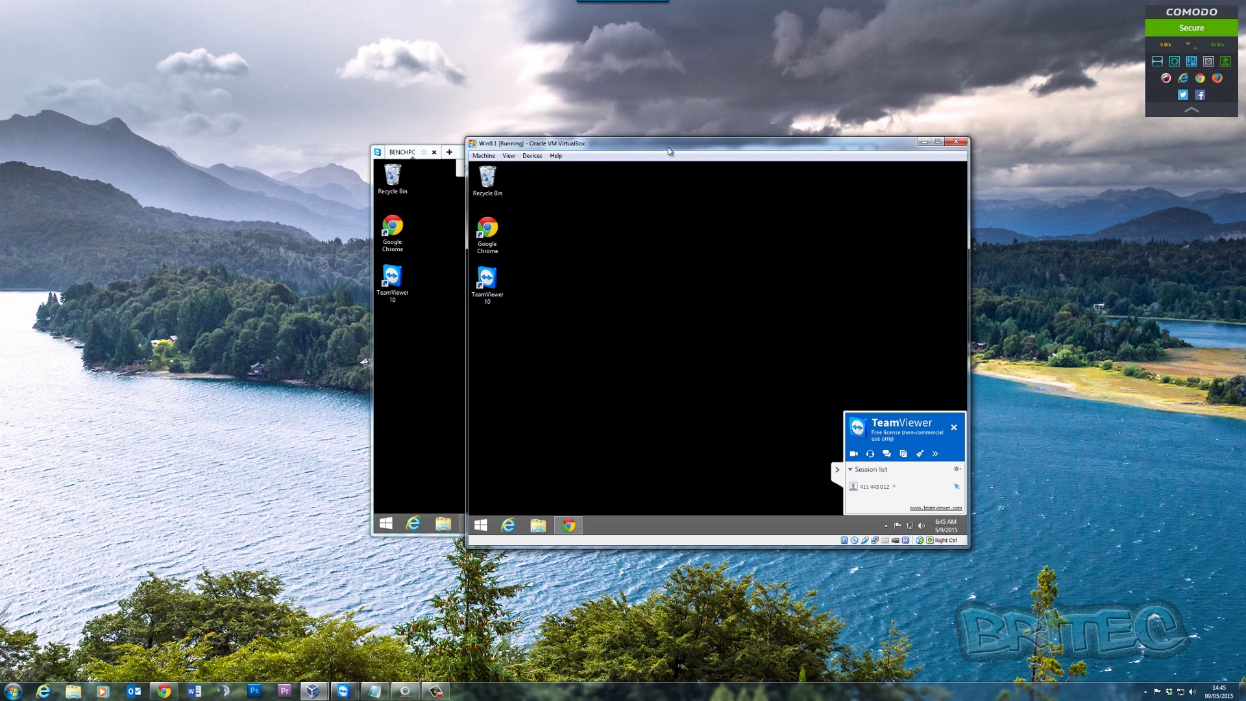
Arrange the BENCHPC remote session window and the Win8.1 virtual machine window side by side without overlap.
left_click_drag(669, 151, 861, 159)
left_click_drag(489, 155, 231, 162)
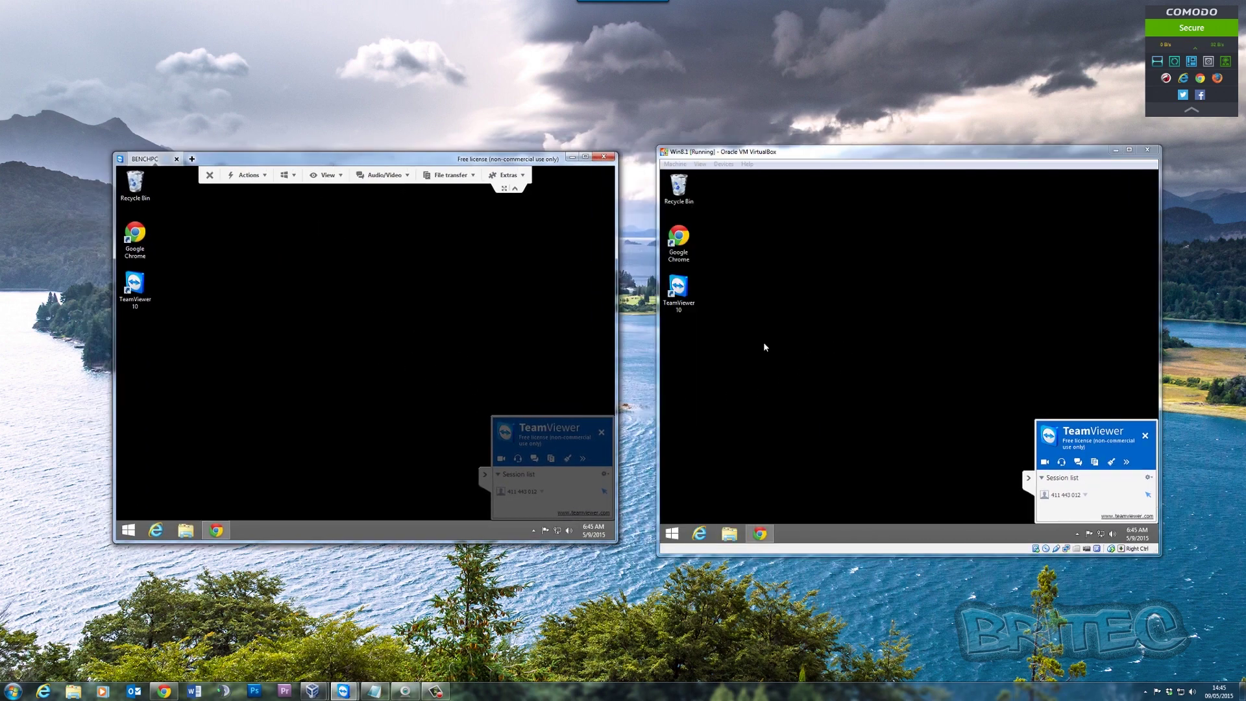
left_click_drag(825, 155, 847, 158)
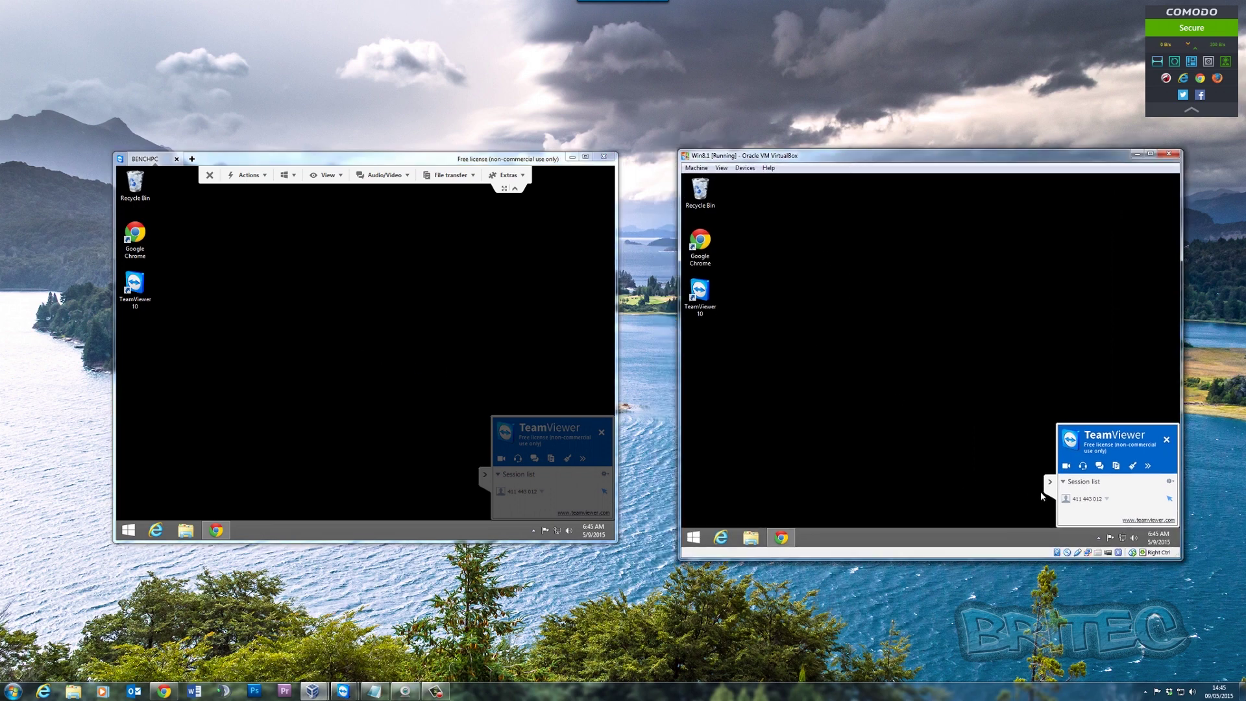
Minimize the virtual machine, reposition the BENCHPC session window on its own, and restore the virtual machine beside it.
left_click(1136, 155)
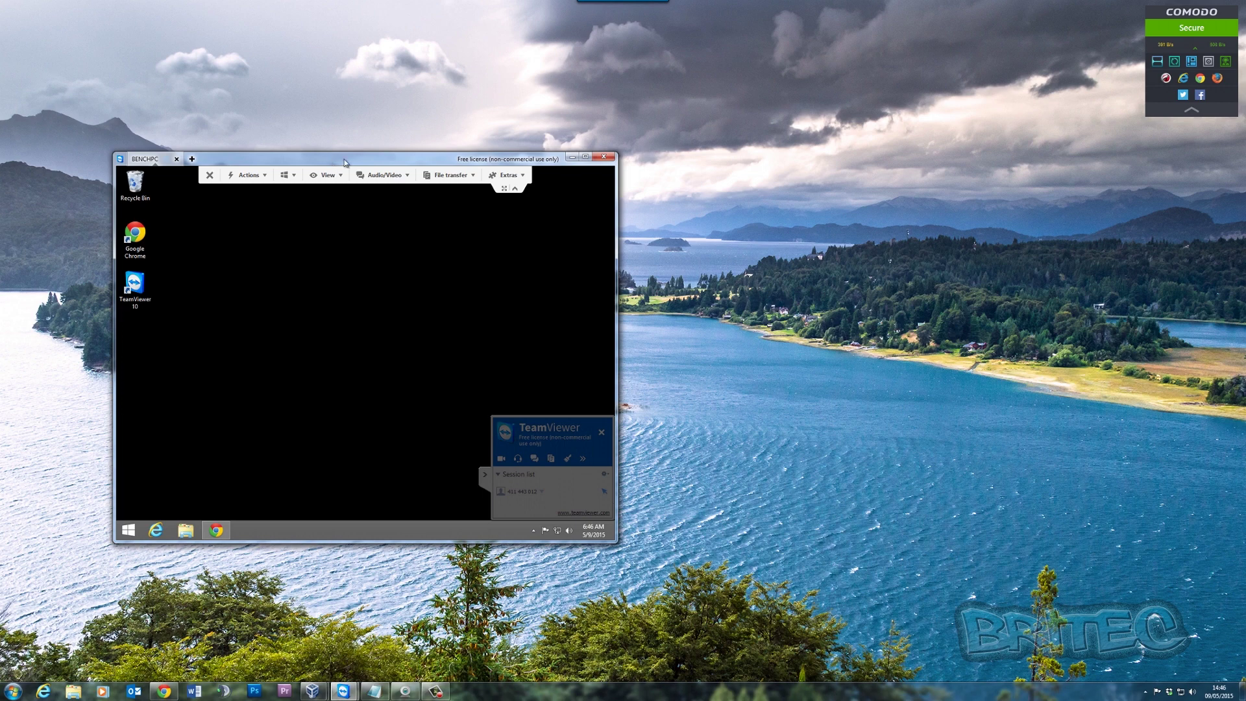
left_click_drag(329, 157, 531, 167)
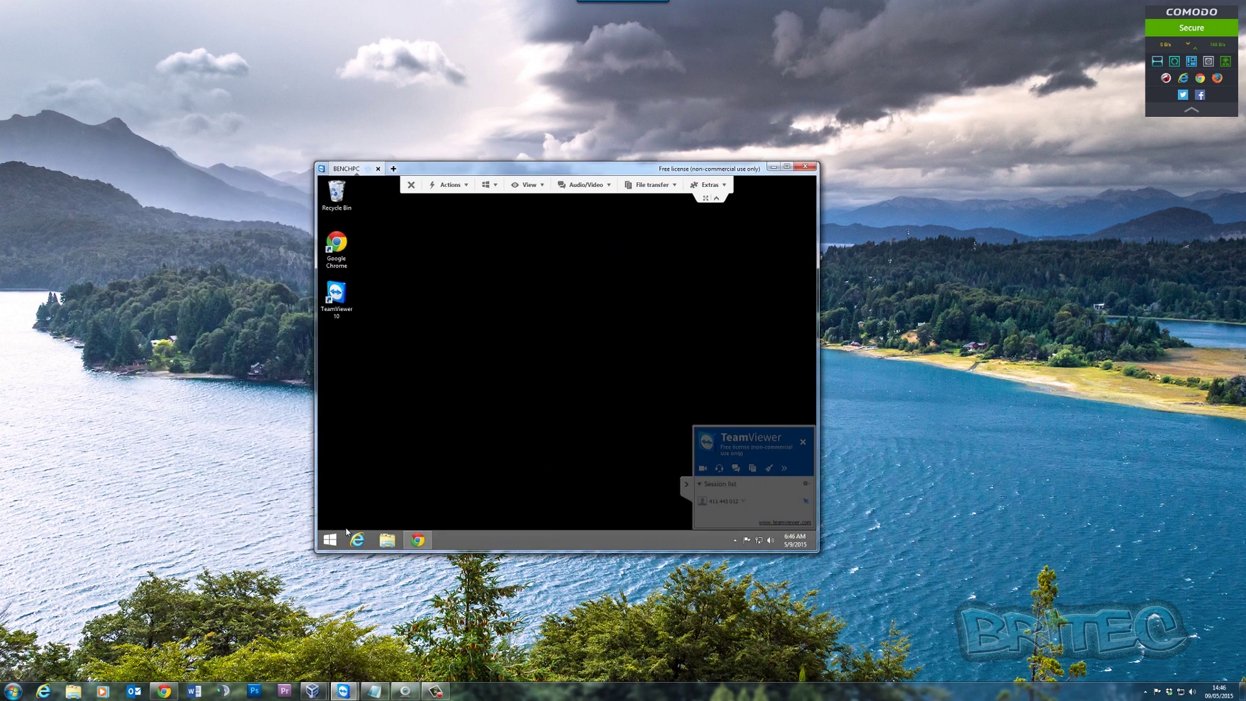
left_click_drag(523, 173, 312, 170)
mouse_move(316, 693)
left_click(365, 634)
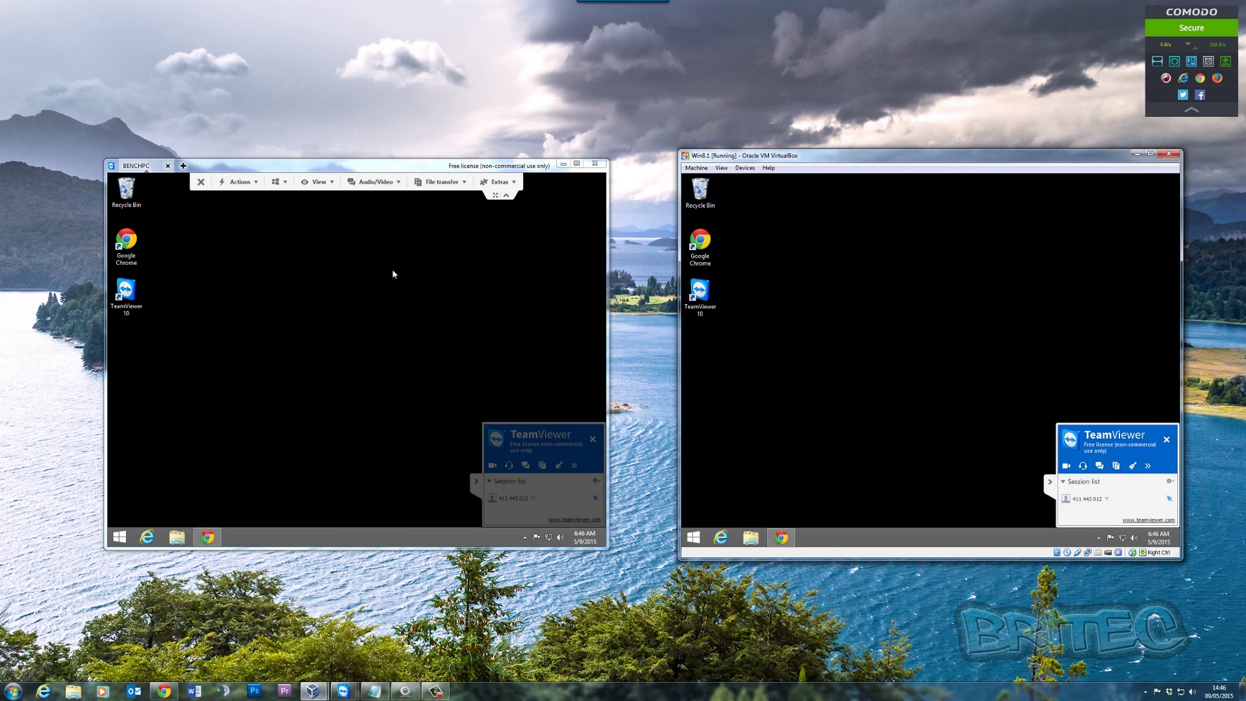
Collapse the TeamViewer session list panel on the remote desktop, and hide and show the session toolbar.
left_click(479, 169)
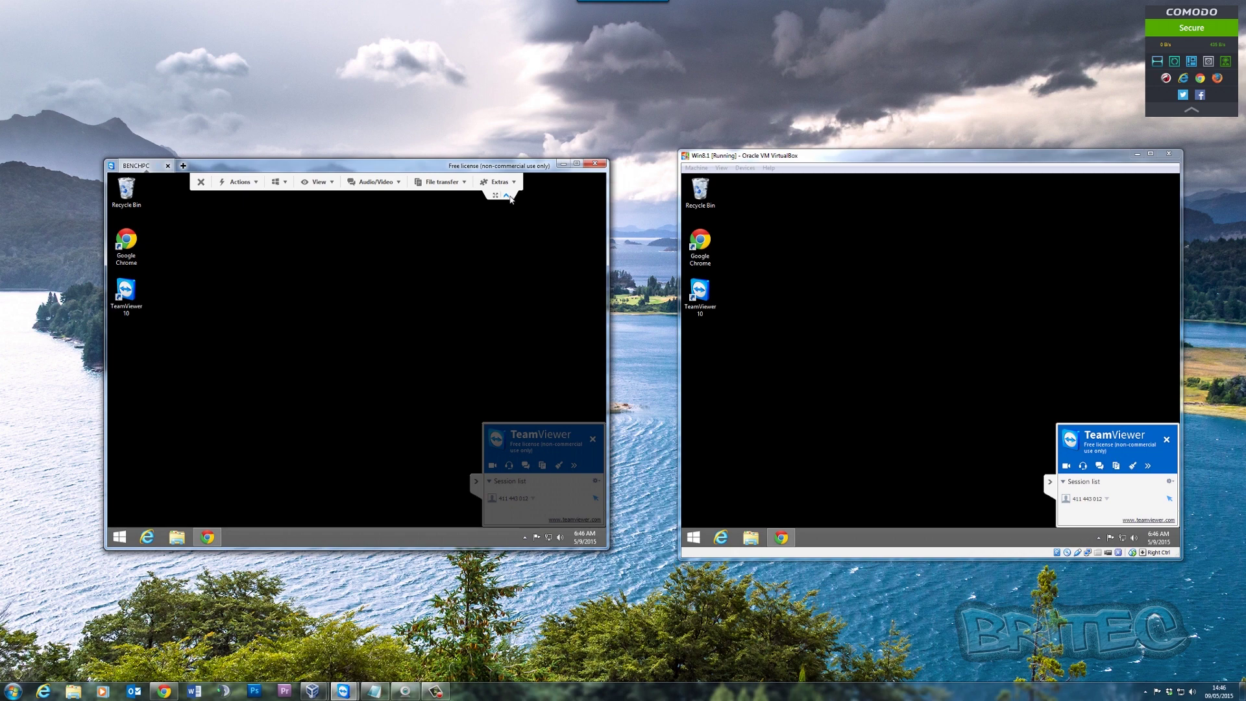
left_click(506, 195)
left_click(475, 483)
left_click(507, 178)
Examine the session's available remote actions, including the Lock Computer and Remote reboot options.
left_click(256, 183)
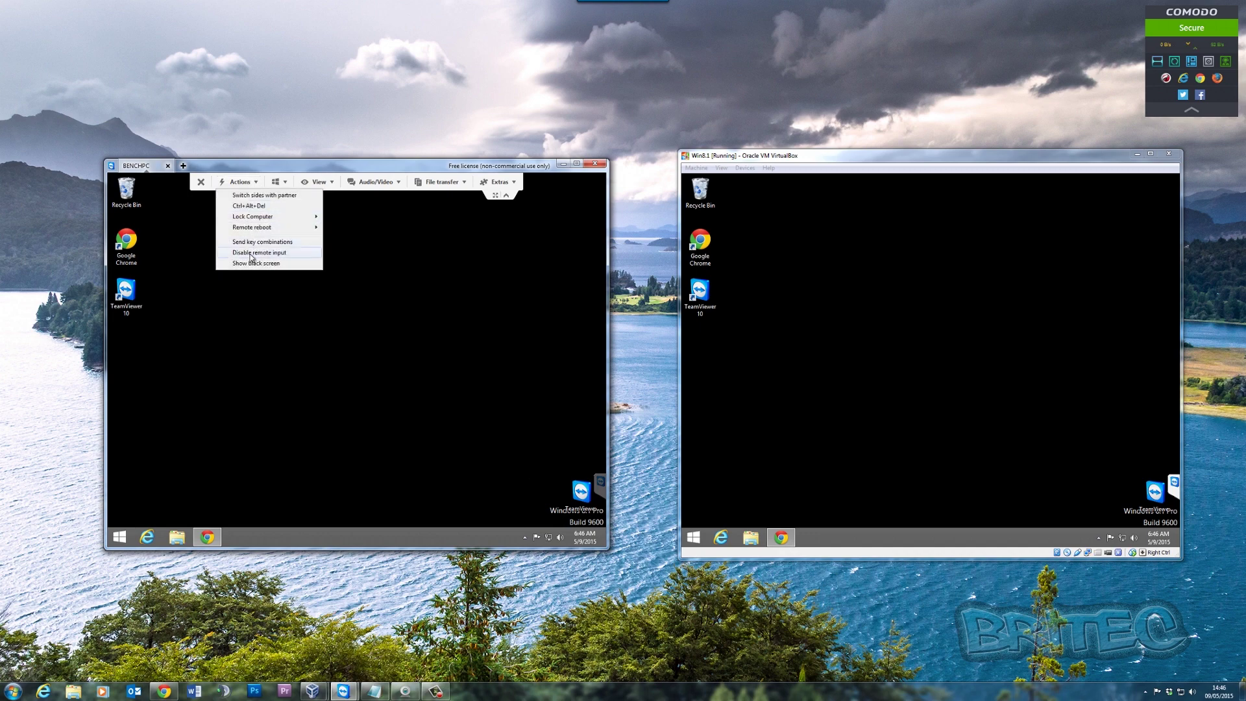
mouse_move(260, 219)
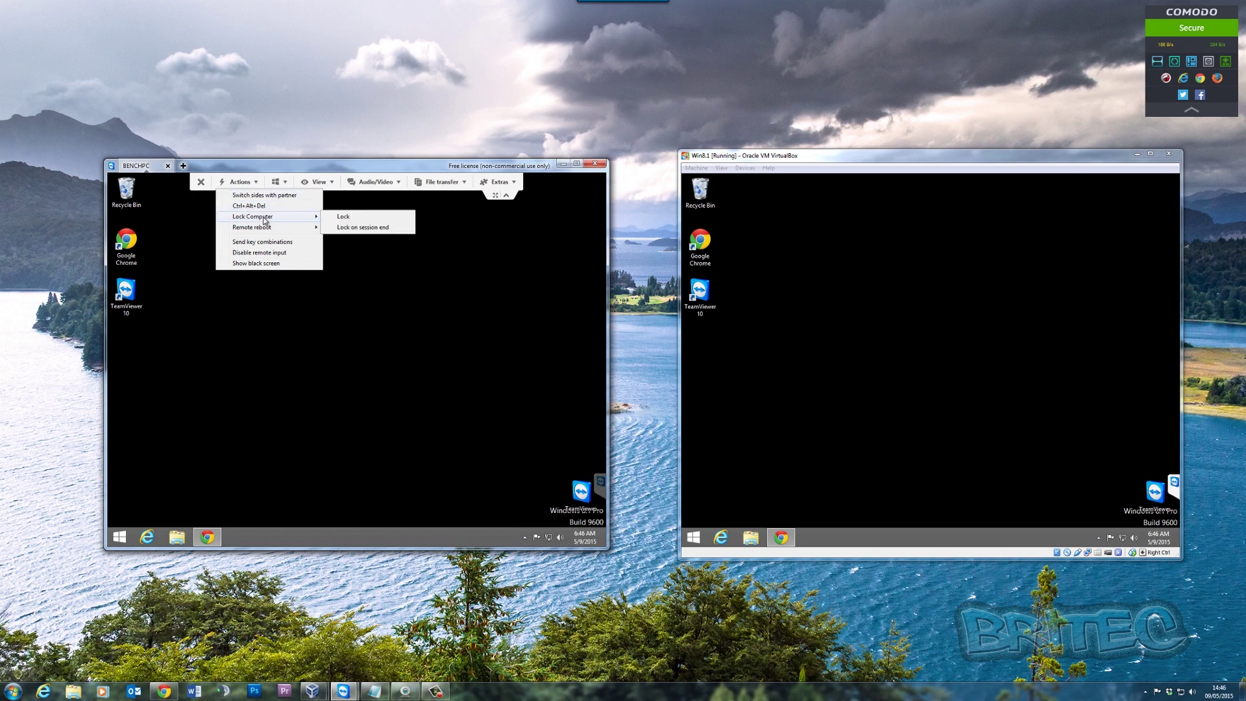
left_click(344, 221)
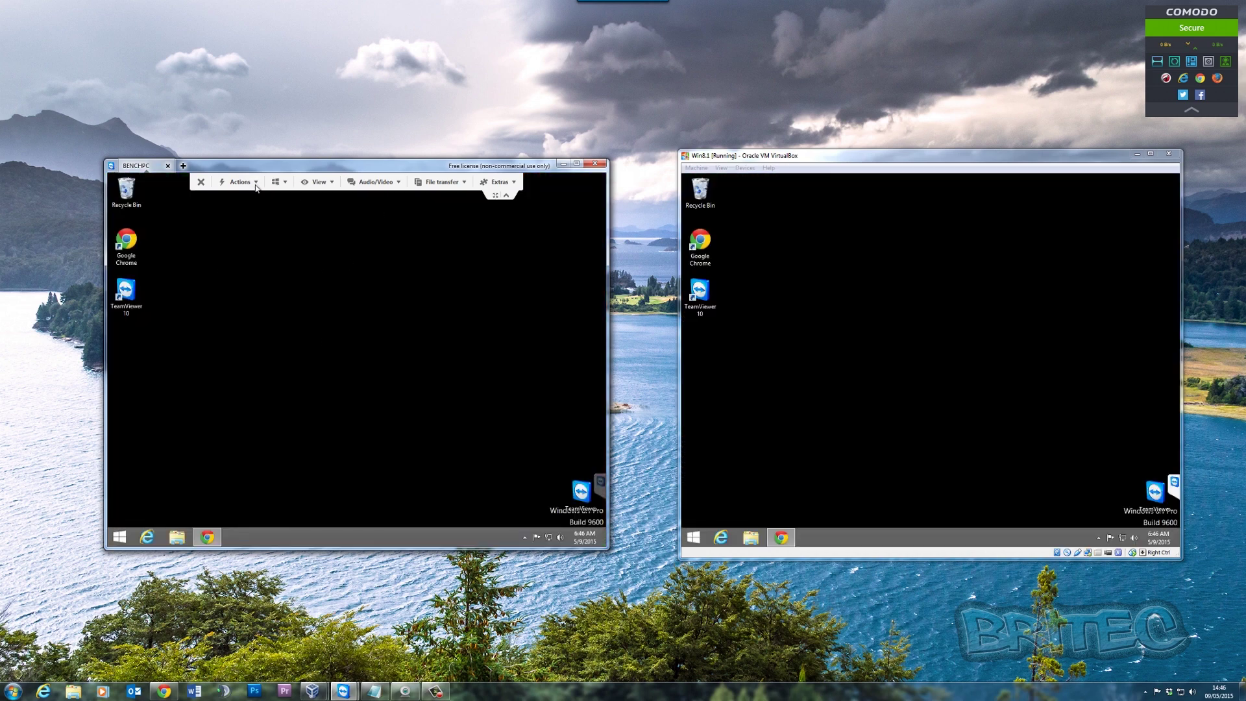
left_click(255, 183)
mouse_move(266, 229)
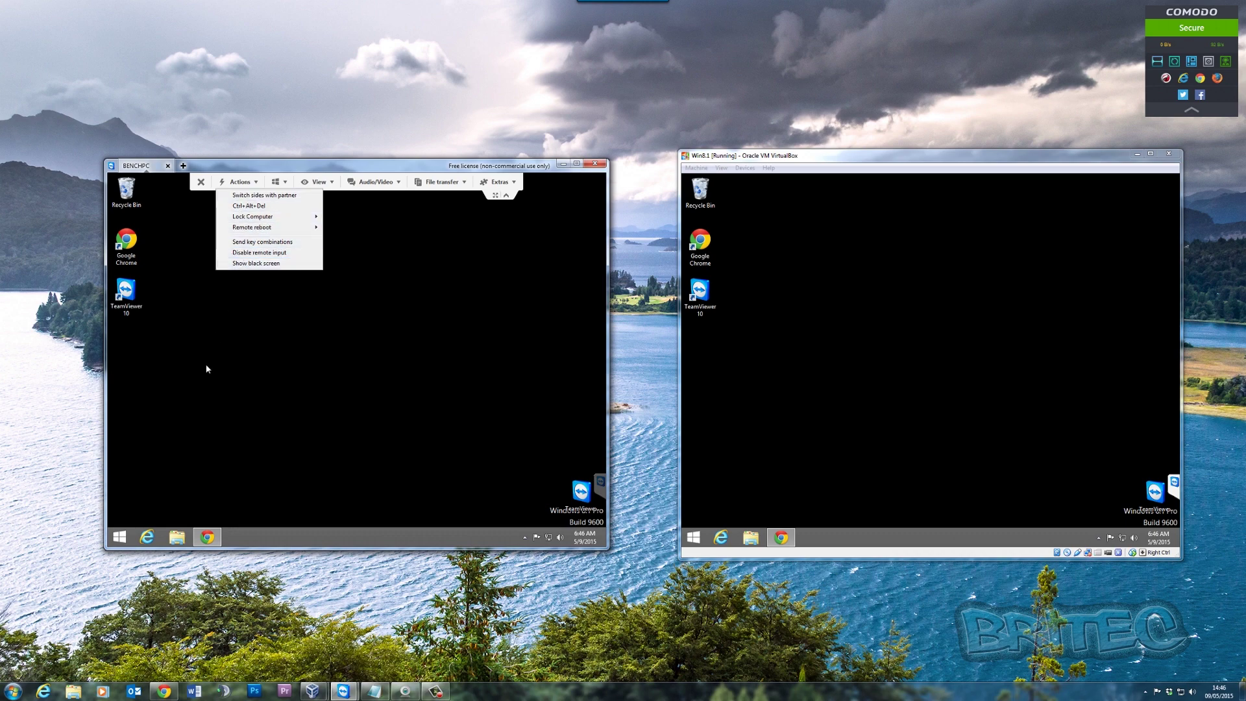
left_click(198, 397)
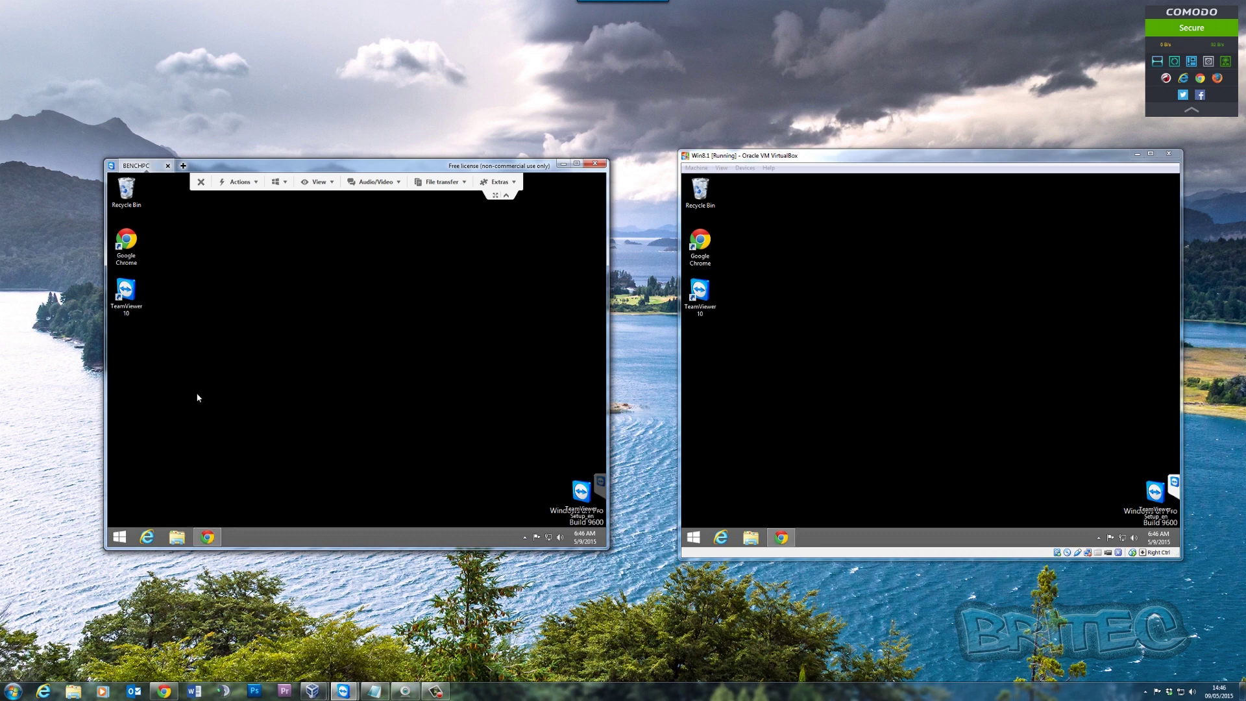
Shut down the remote computer BENCHPC from within the remote control session.
right_click(118, 537)
mouse_move(159, 516)
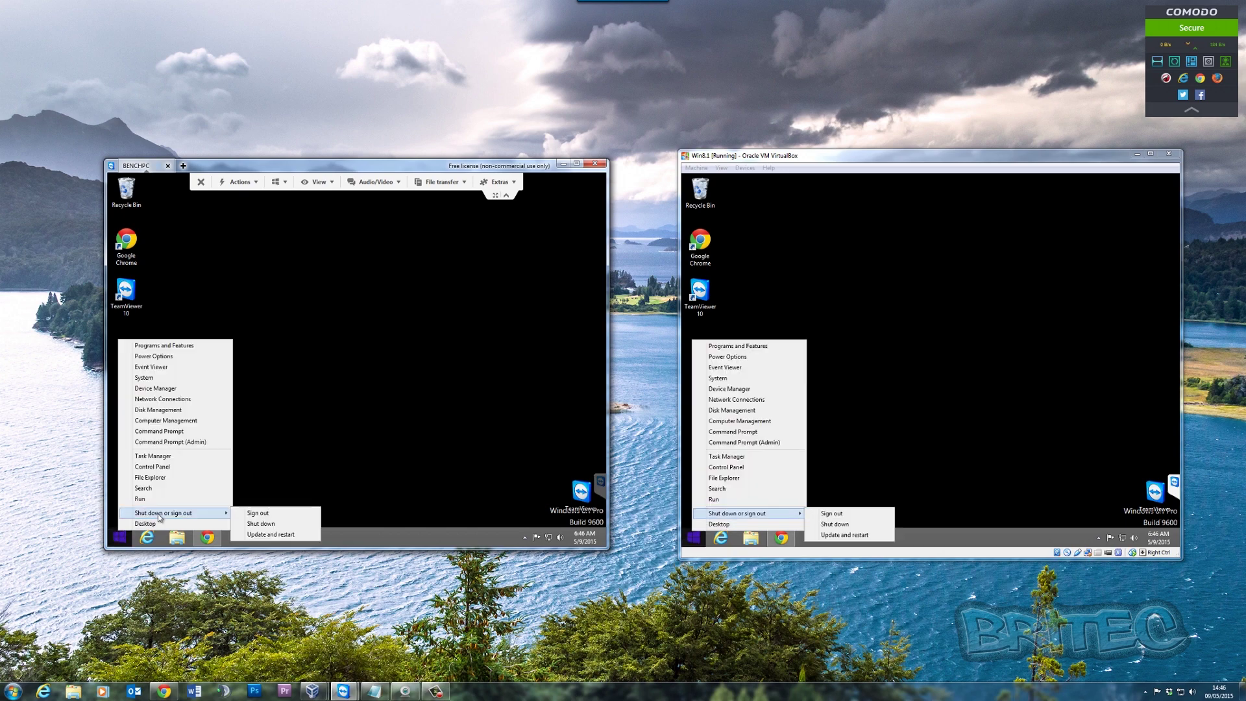
left_click(265, 525)
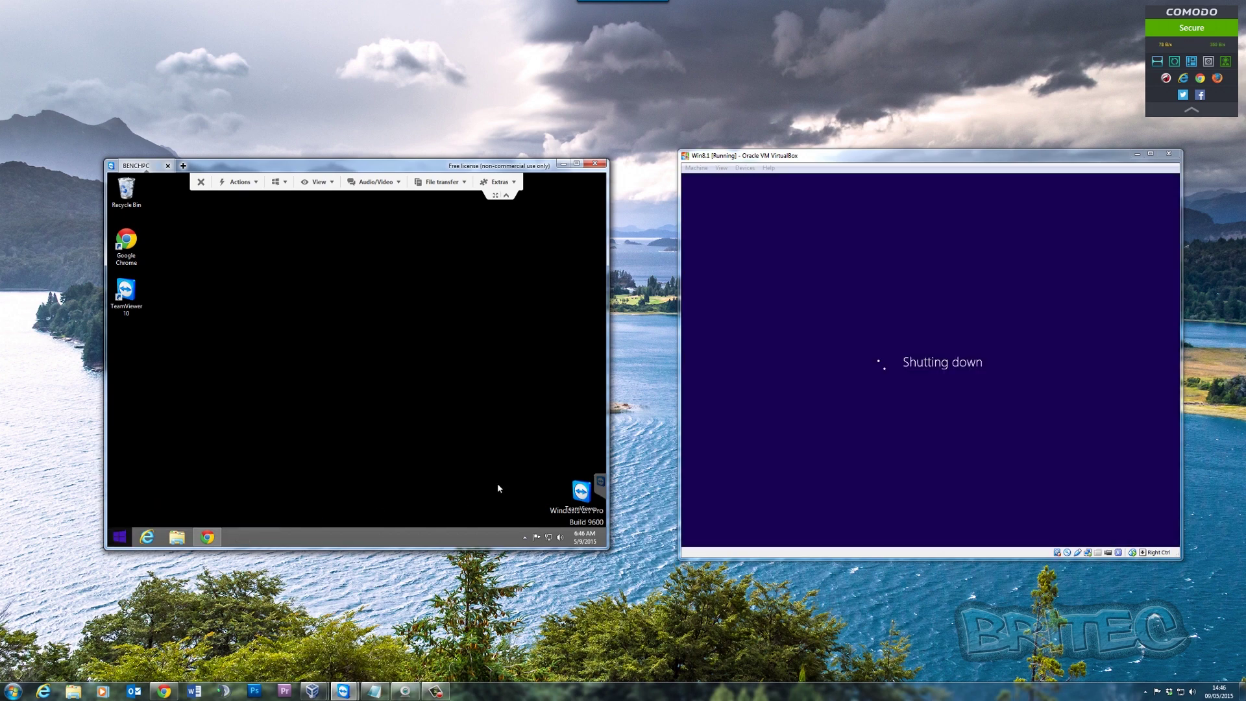
Decline to wait for the partner to reconnect, and move the TeamViewer window to the middle of the desktop.
left_click(716, 370)
left_click_drag(609, 252, 346, 259)
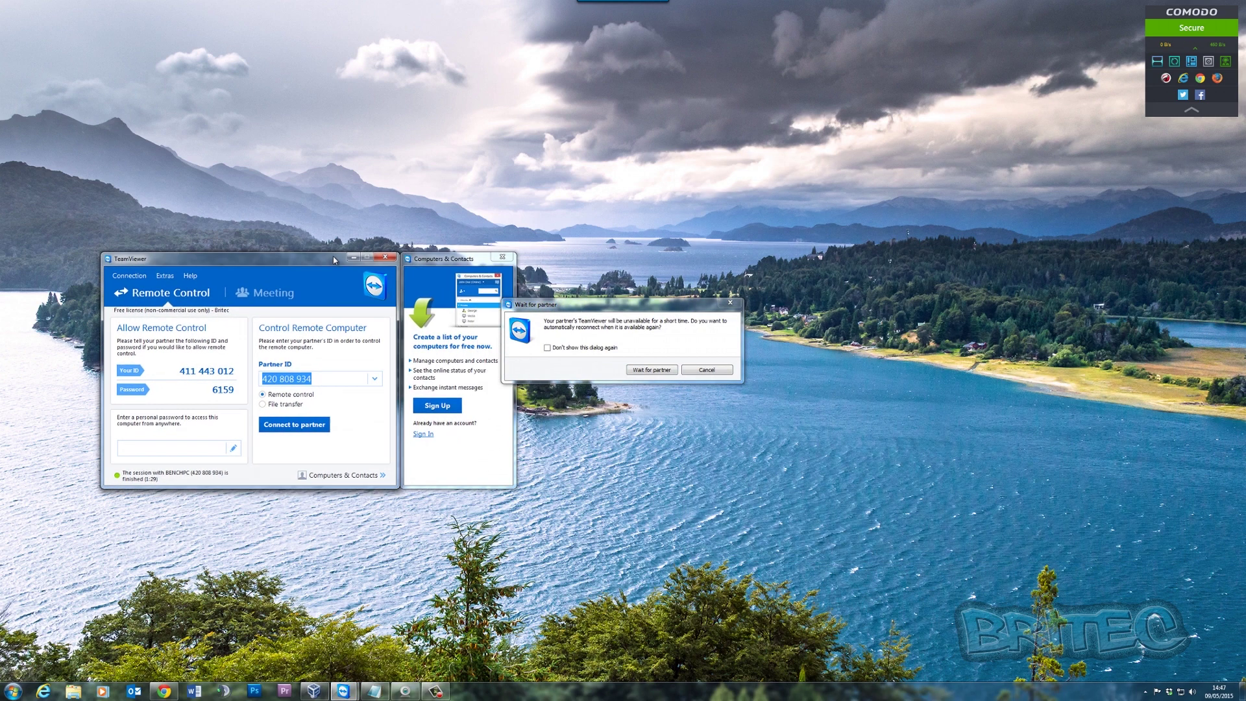
left_click(707, 370)
left_click_drag(302, 266, 613, 270)
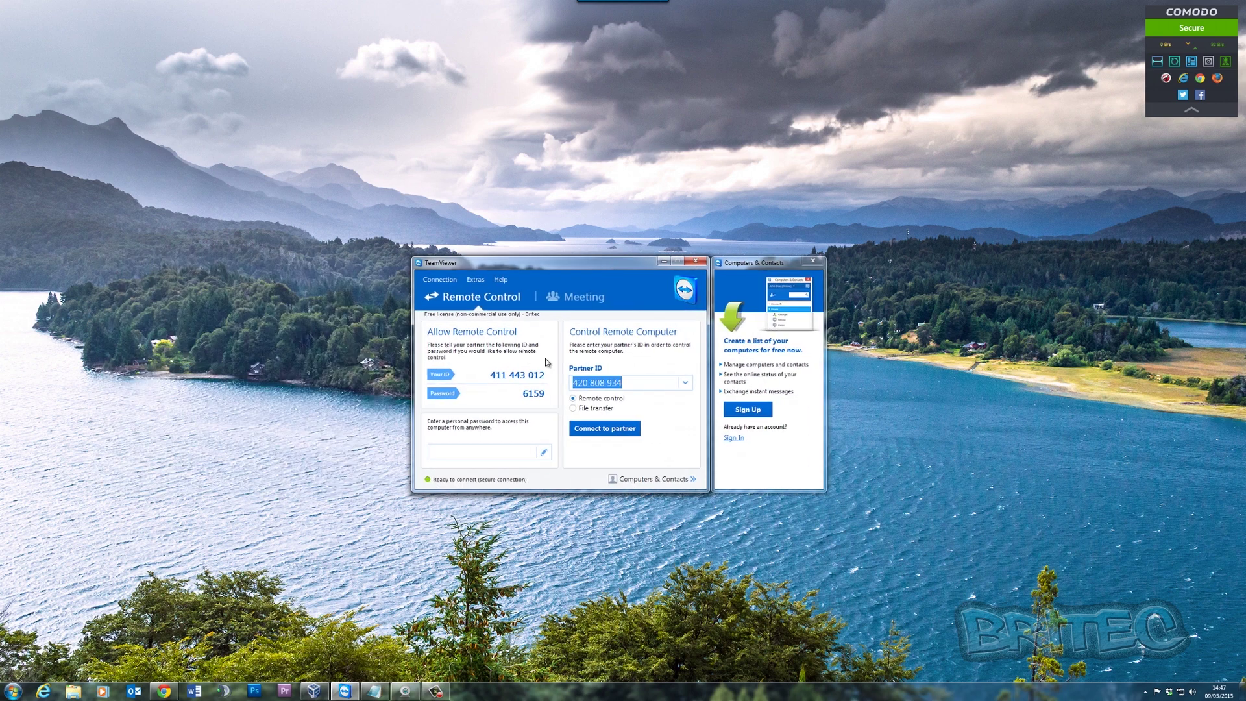
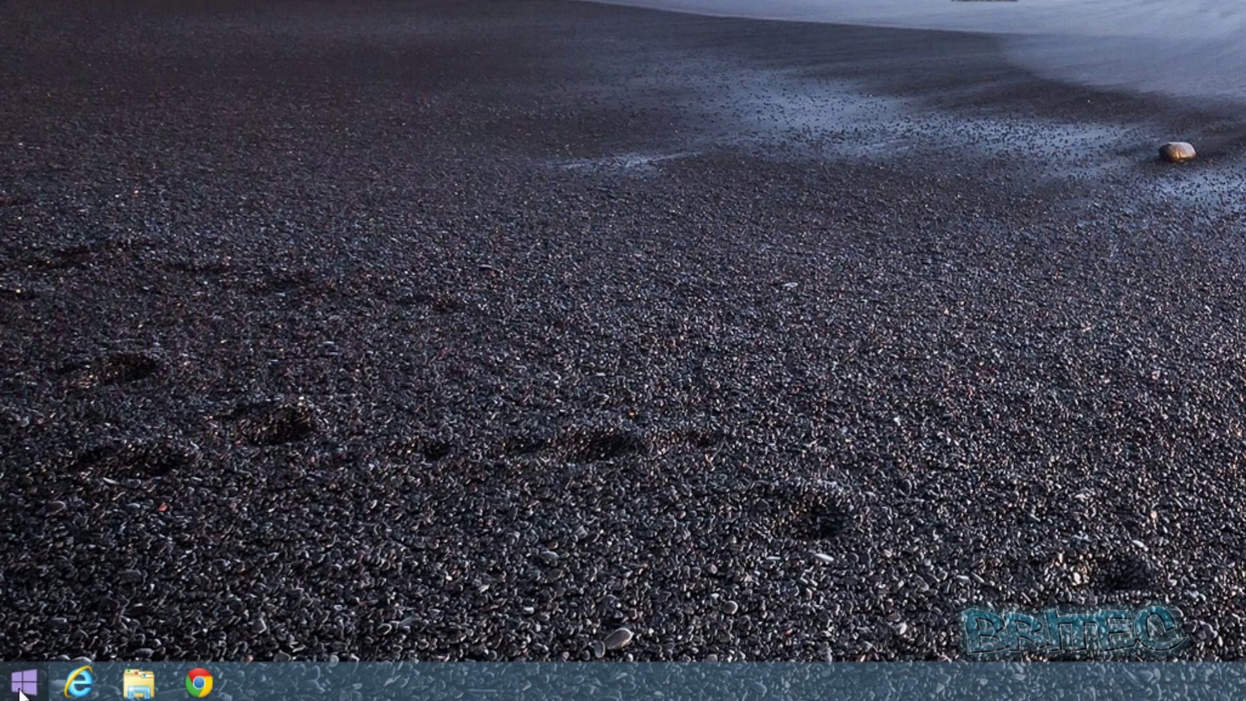
On the Windows 8.1 PC, open Programs and Features and select TeamViewer 10.
right_click(24, 681)
left_click(138, 550)
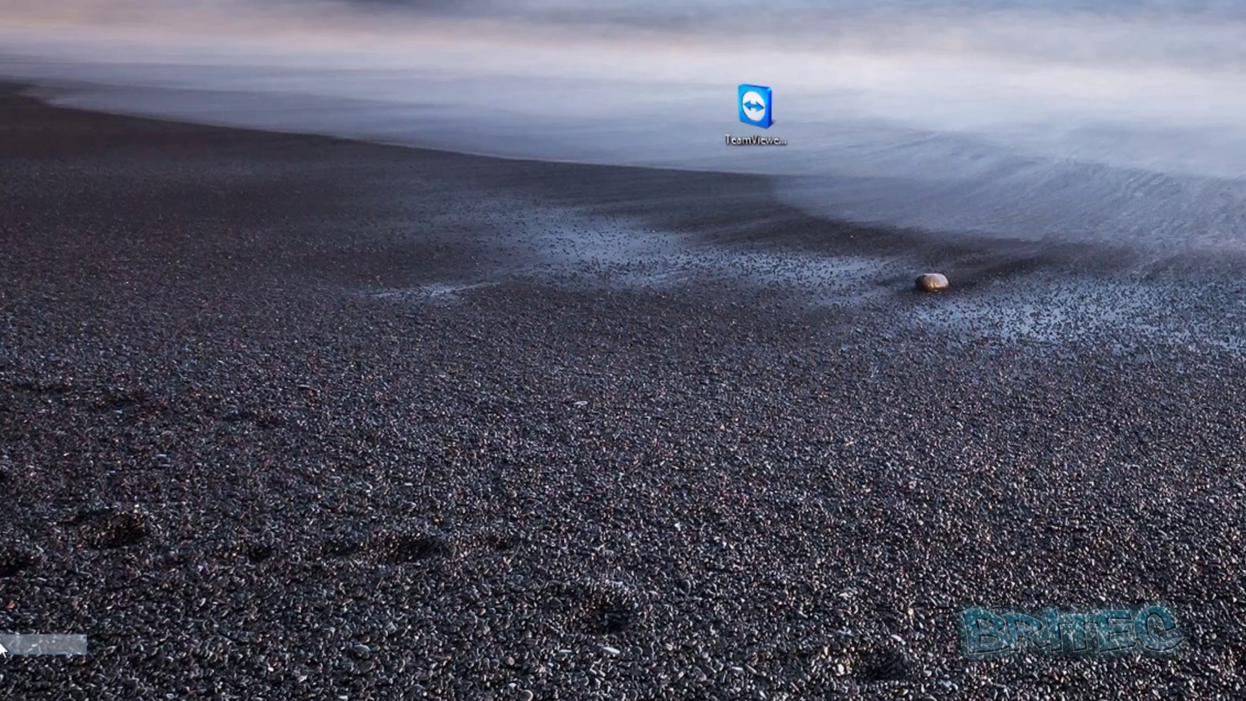
left_click(433, 327)
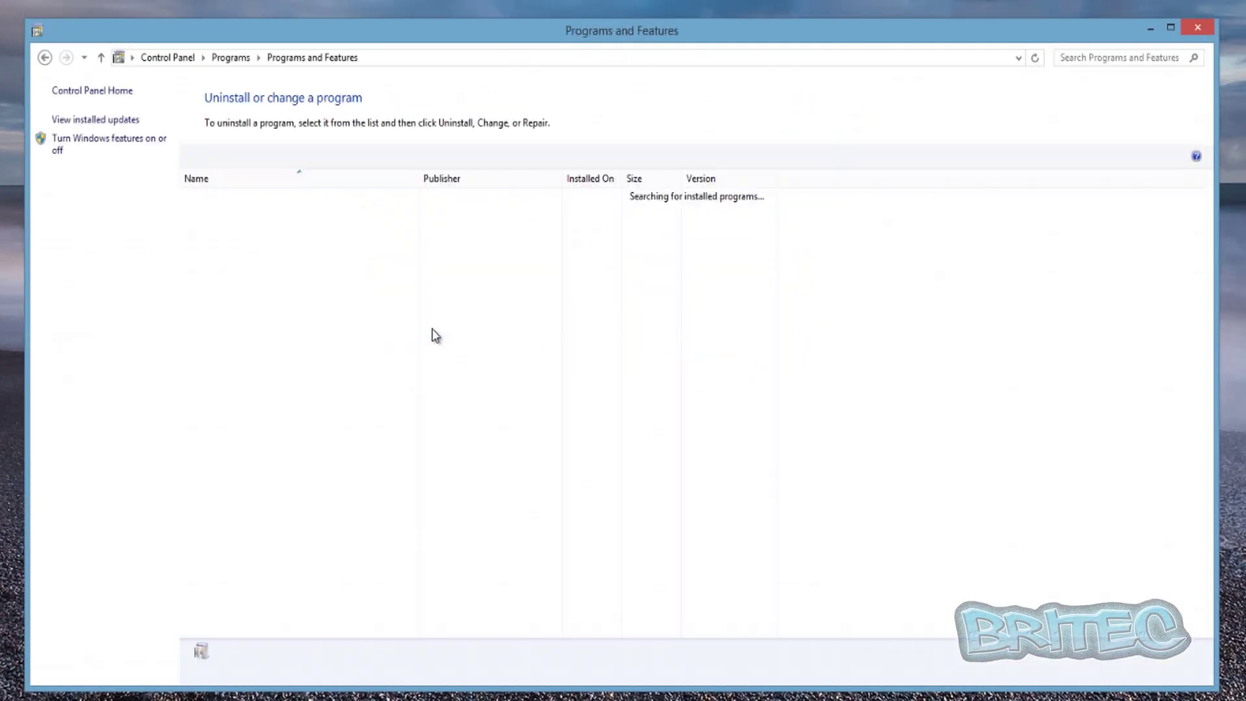
left_click(220, 242)
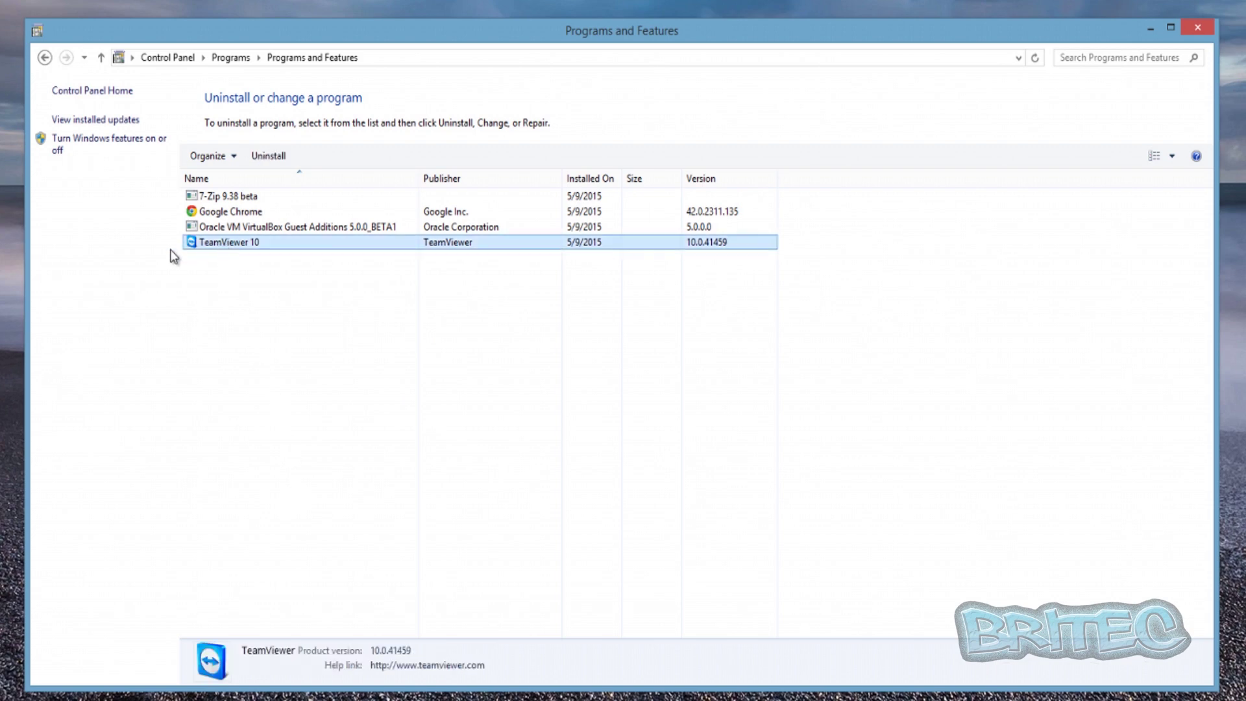
Try to uninstall TeamViewer 10, cancel the attempt, and exit the running TeamViewer, dismissing its newsletter window.
left_click(263, 161)
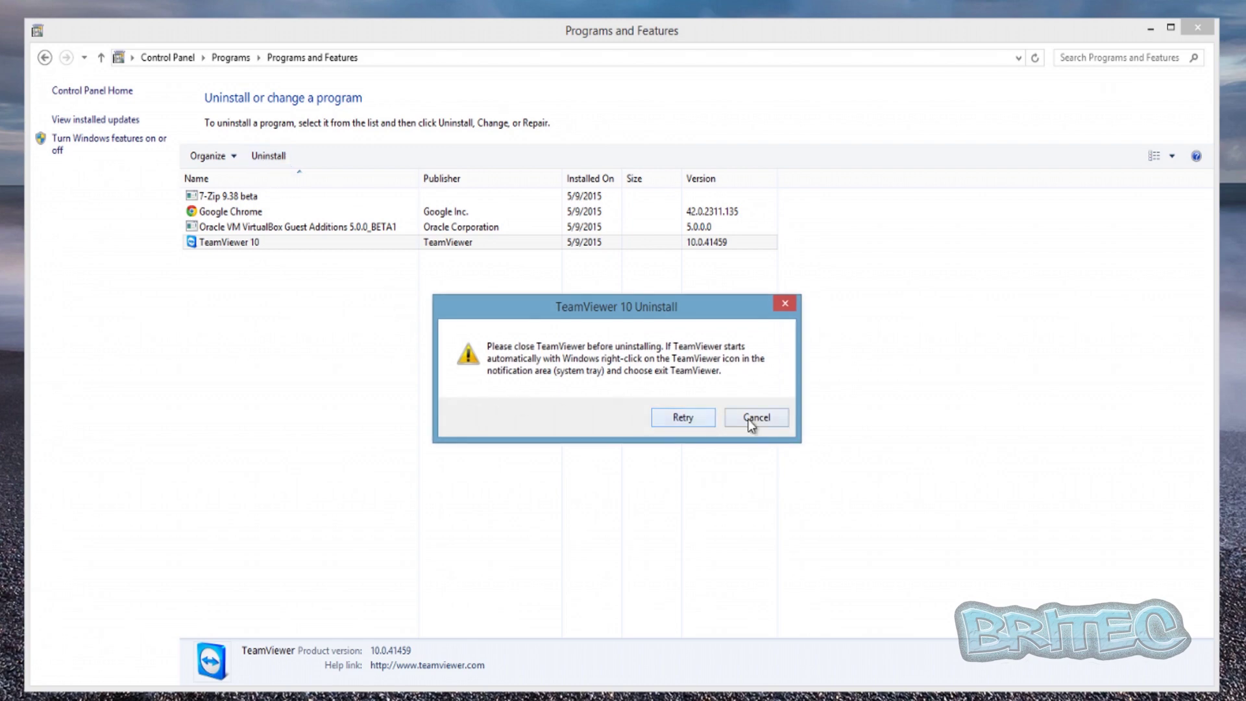
left_click(748, 419)
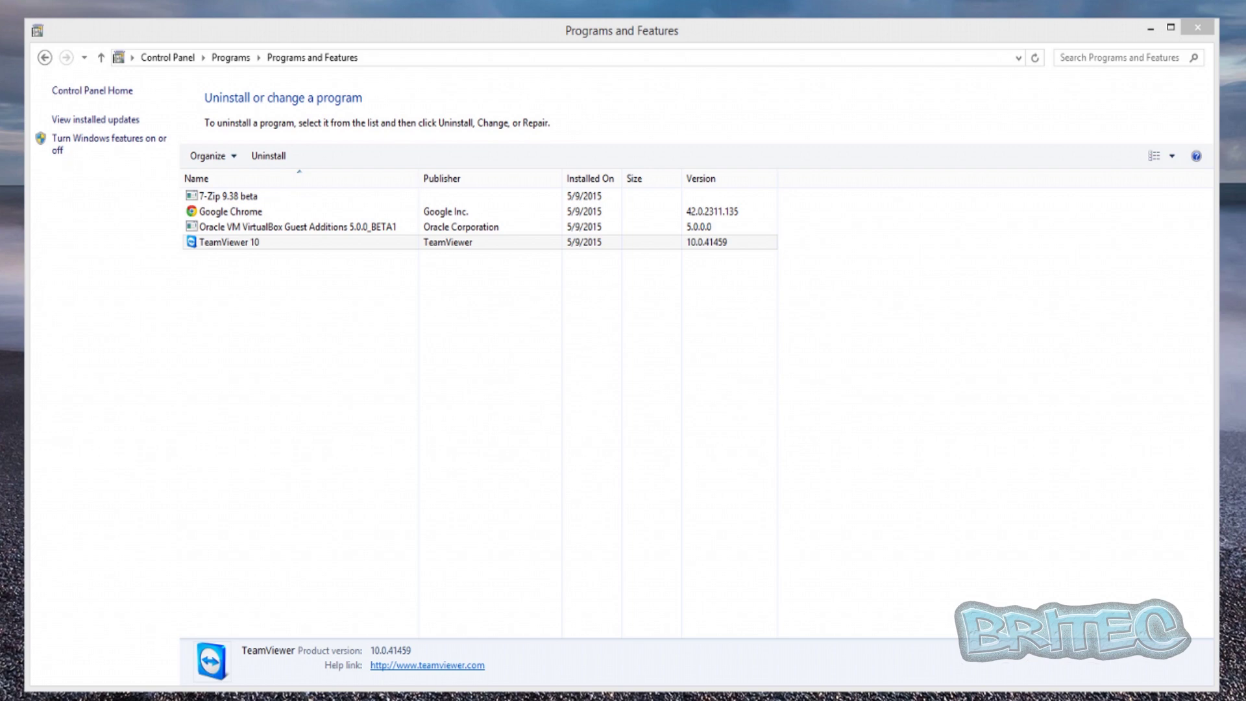
left_click(680, 401)
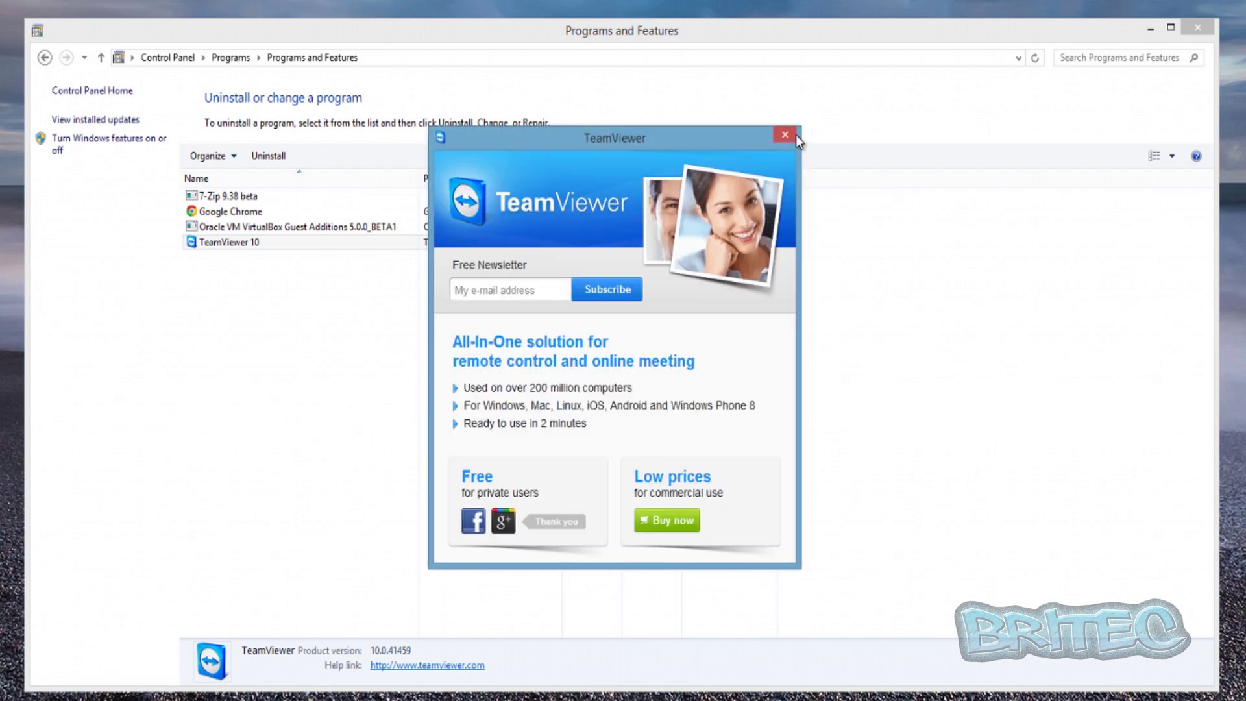
left_click(784, 135)
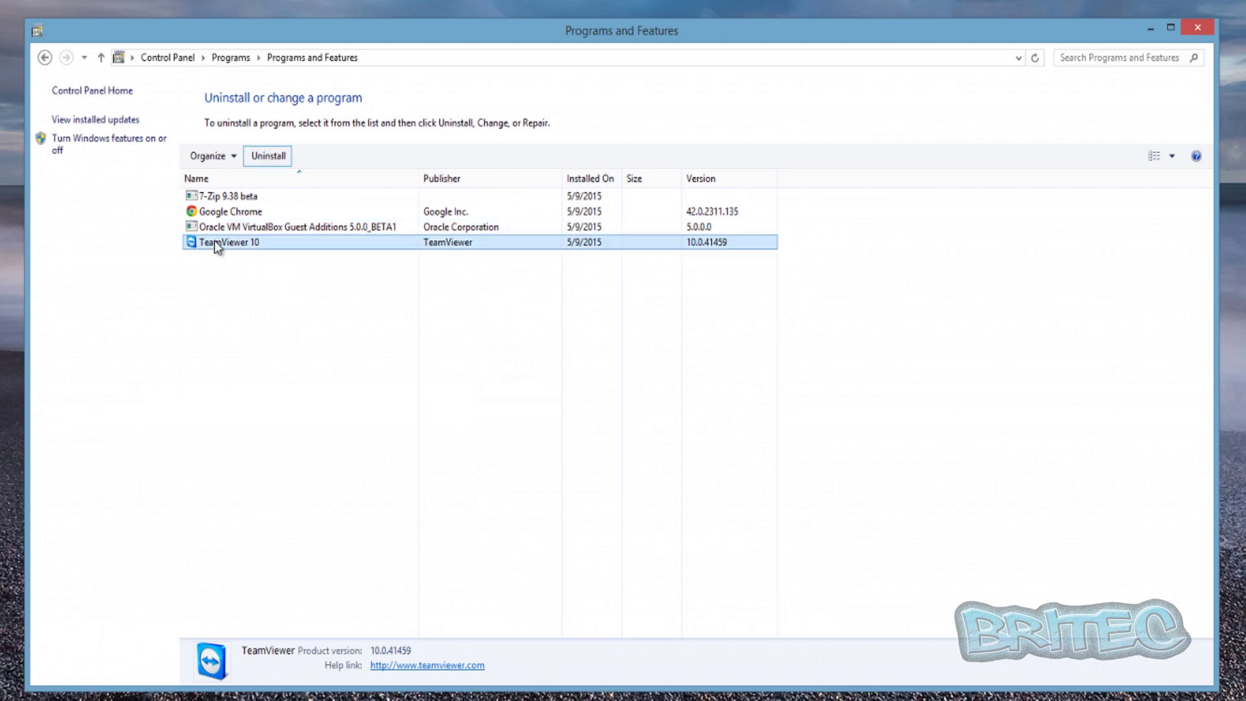
Uninstall TeamViewer 10 with the Remove settings option enabled.
left_click(268, 157)
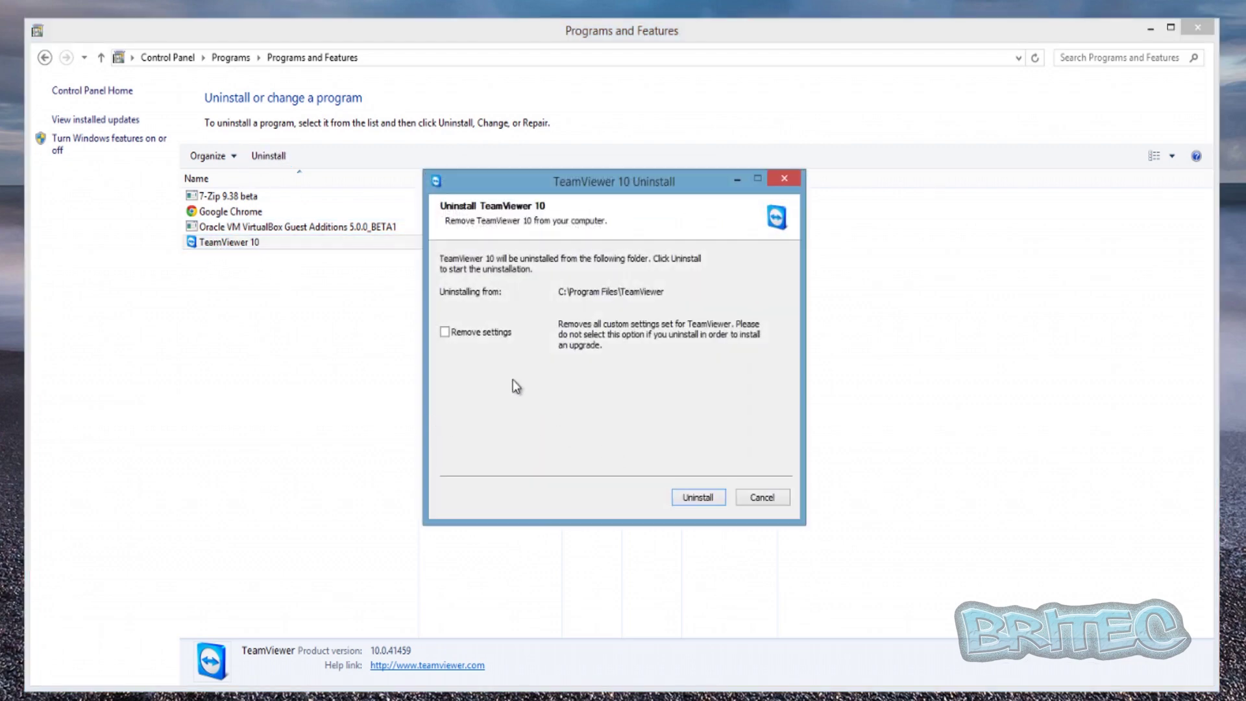
left_click(444, 333)
left_click(692, 501)
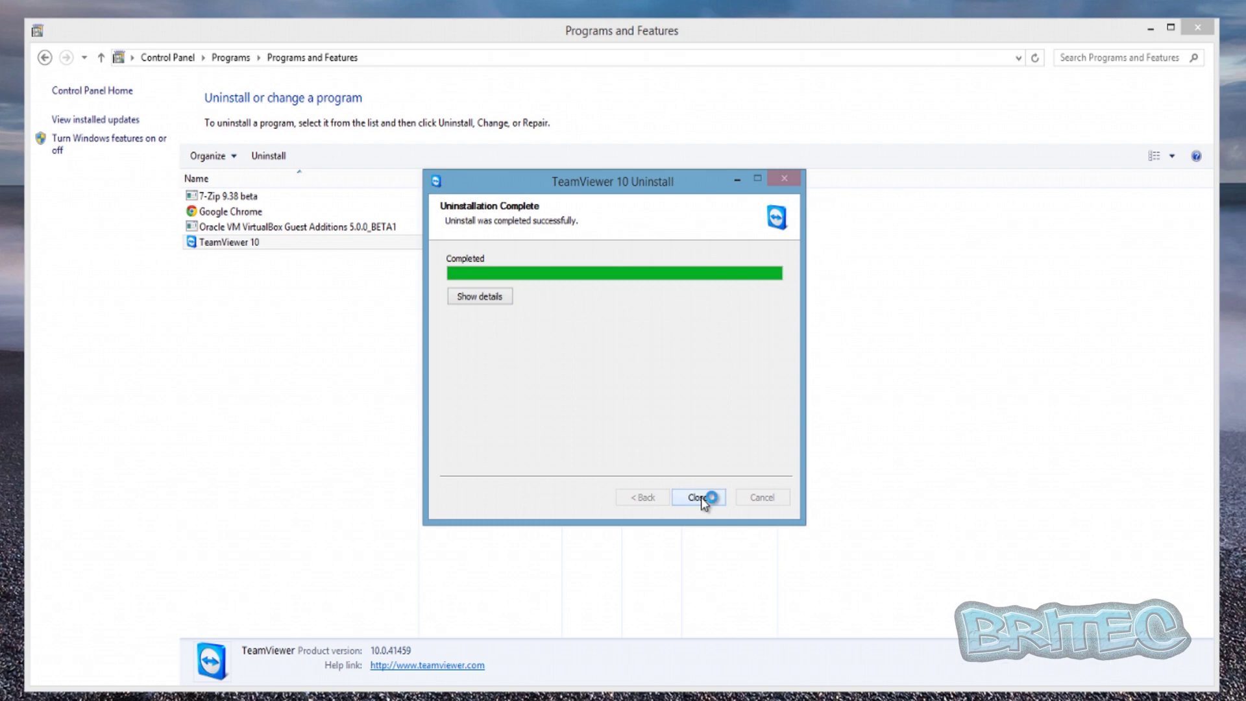
left_click(699, 497)
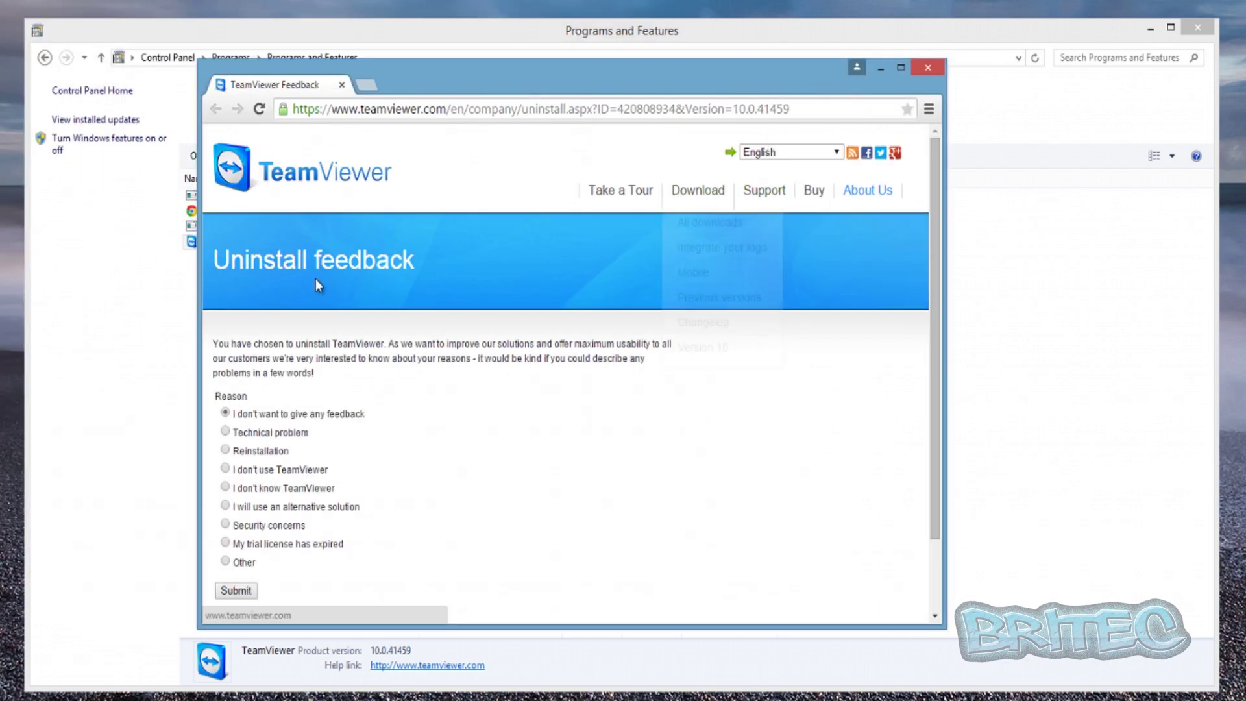
Look through the TeamViewer uninstall feedback page and close it without submitting a reason.
scroll(408, 438, "down", 2)
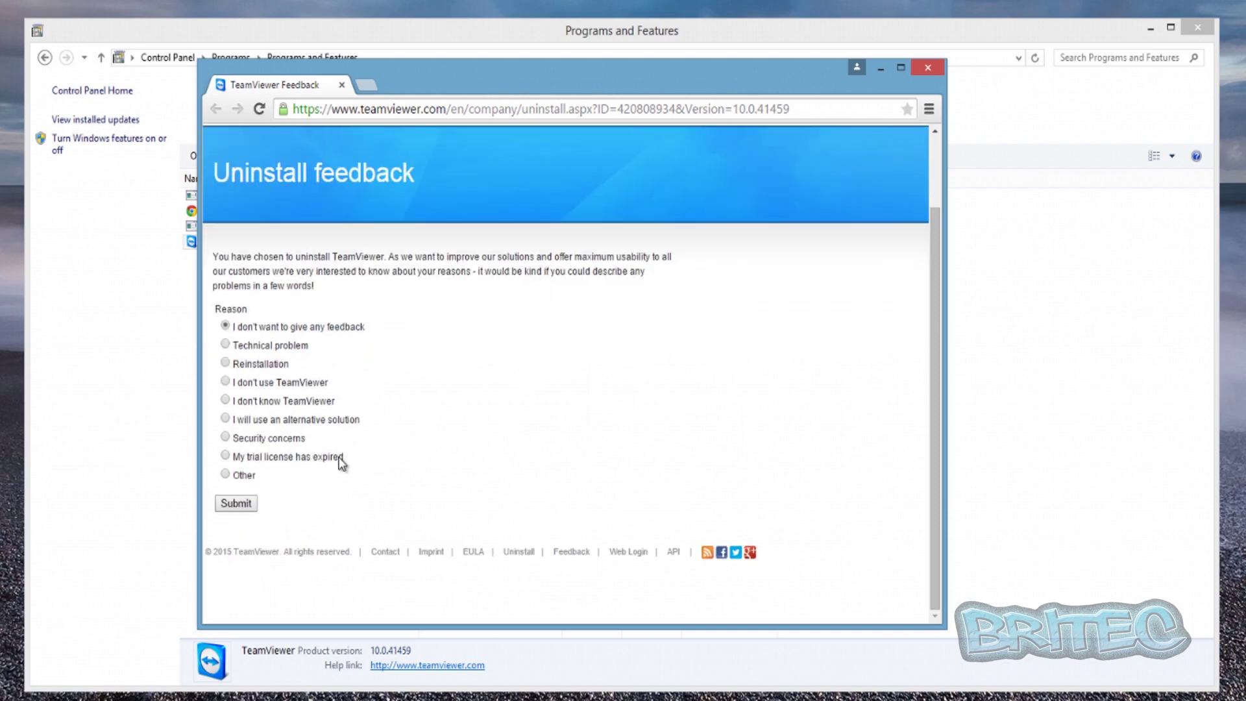
scroll(348, 504, "up", 2)
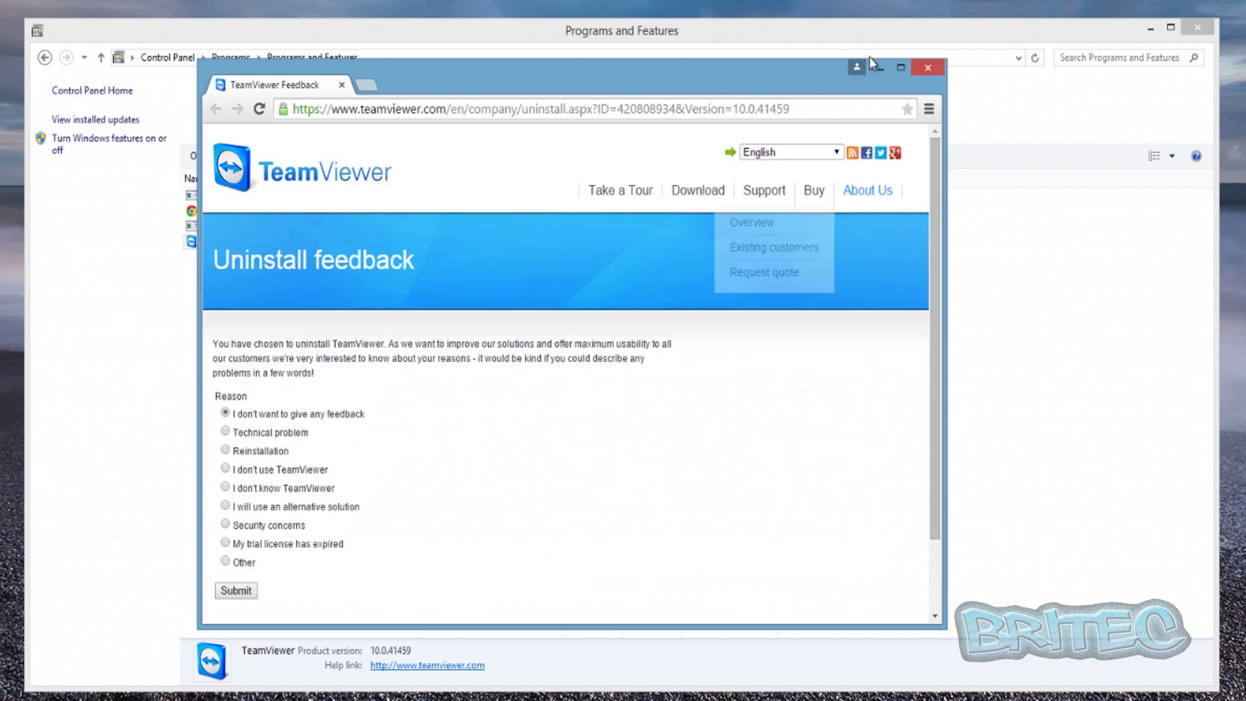
left_click(927, 67)
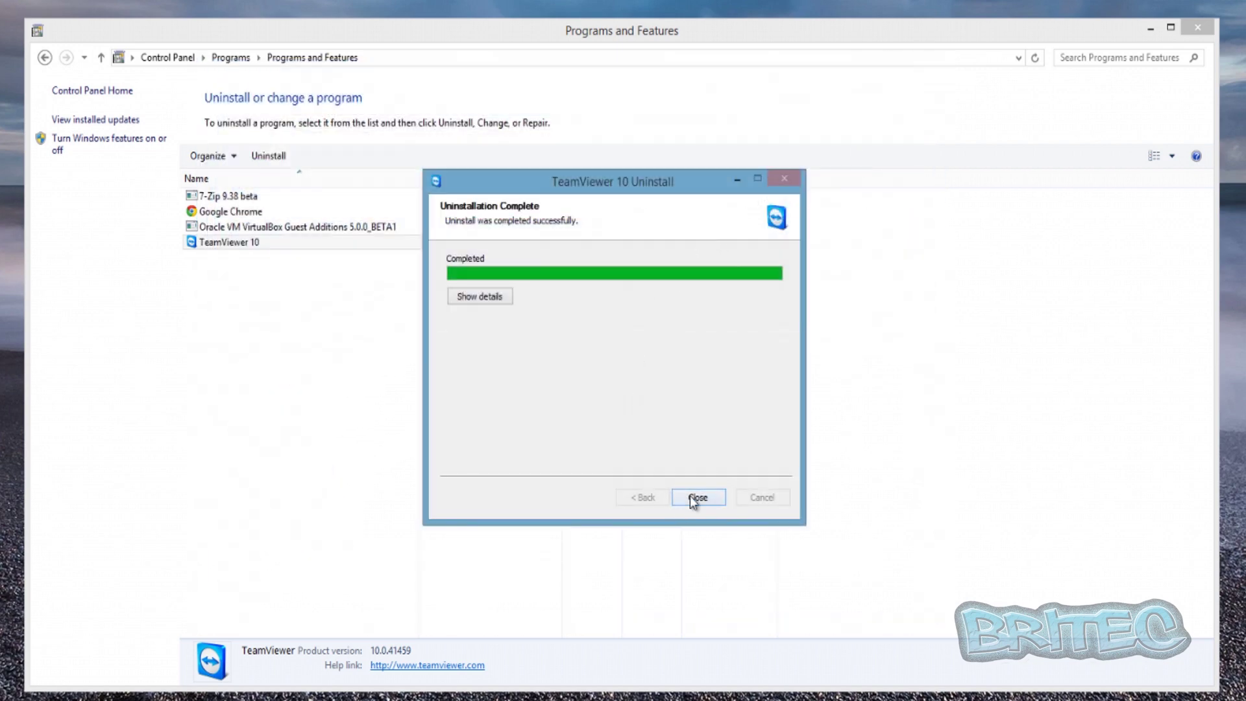
Close the completed TeamViewer uninstaller and move the TeamViewer setup file higher up on the desktop.
left_click(696, 496)
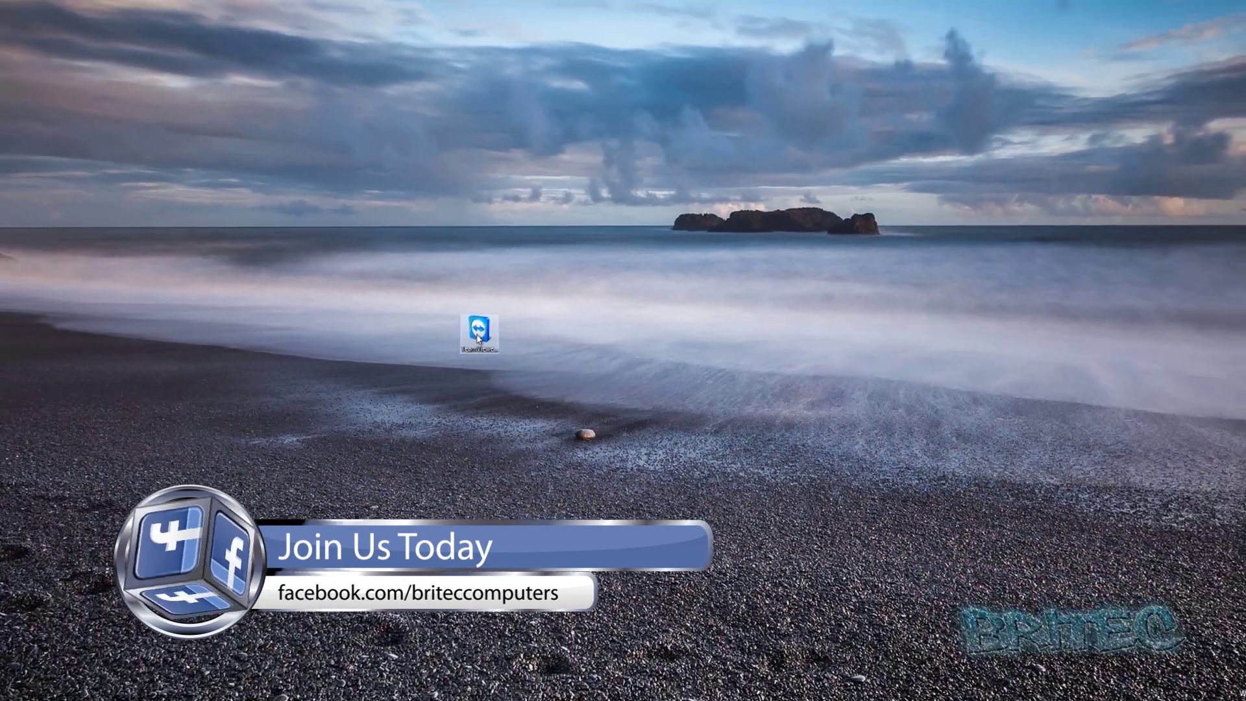
left_click_drag(414, 331, 574, 181)
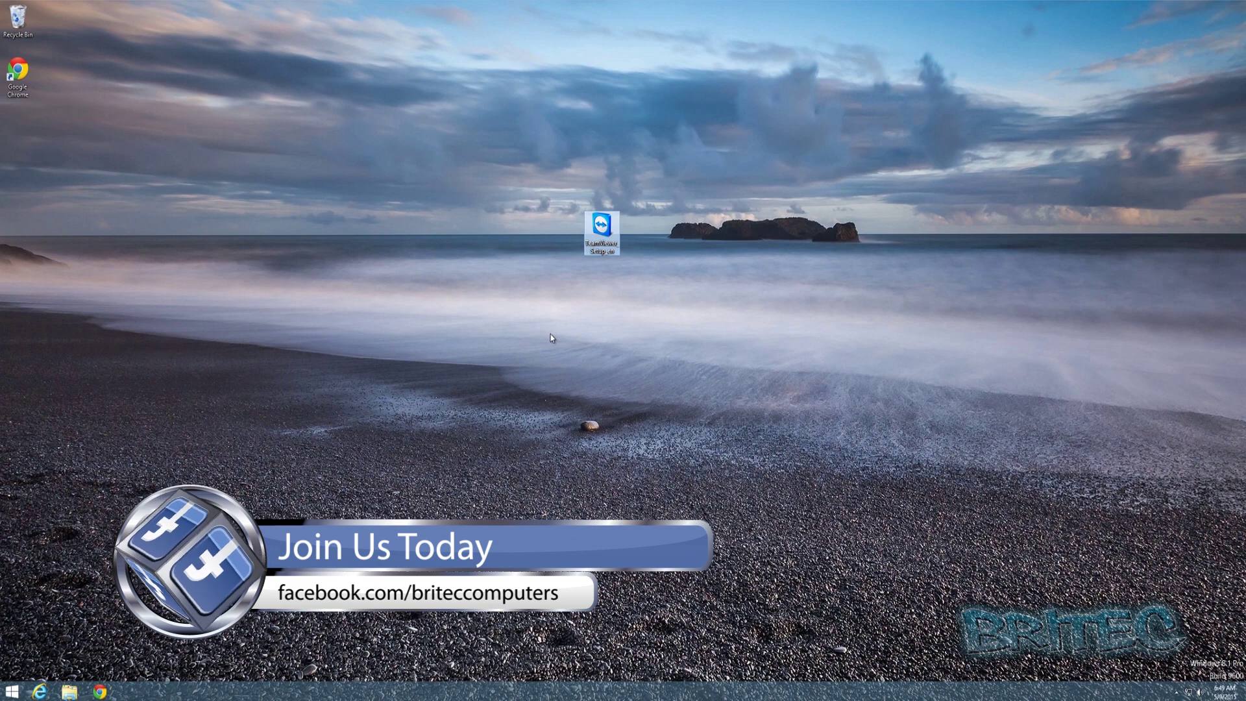